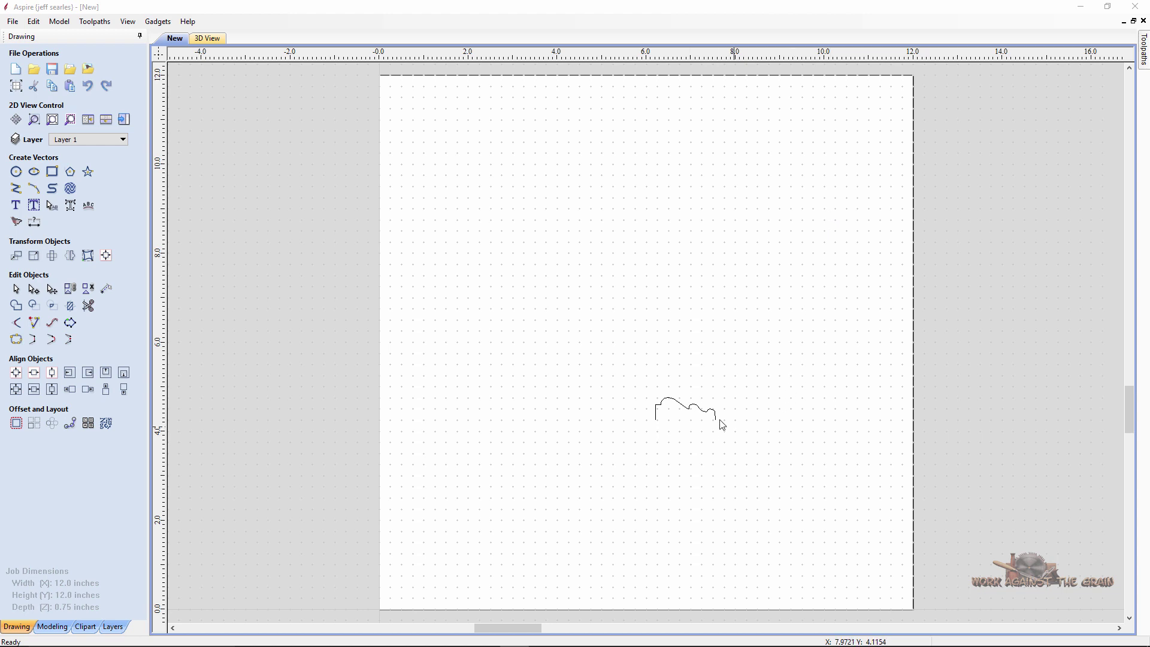
Briefly show, then hide again, the bitmap sheet of cap moulding profiles
{"action": "left_click", "coordinate": [122, 143]}
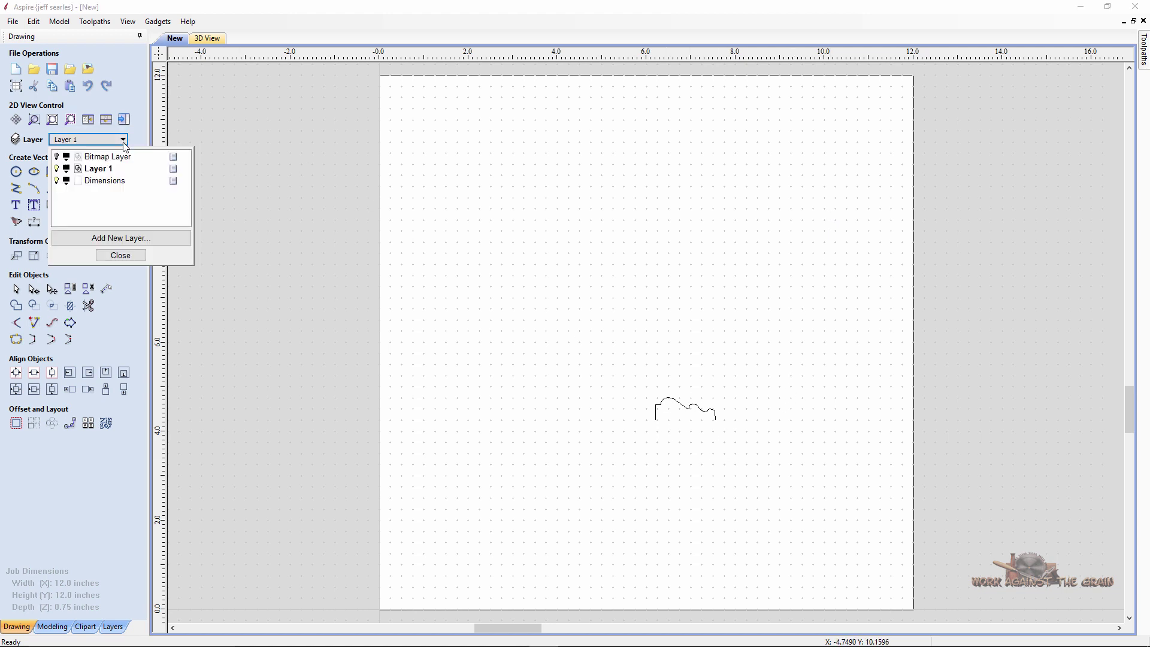
{"action": "left_click", "coordinate": [57, 157]}
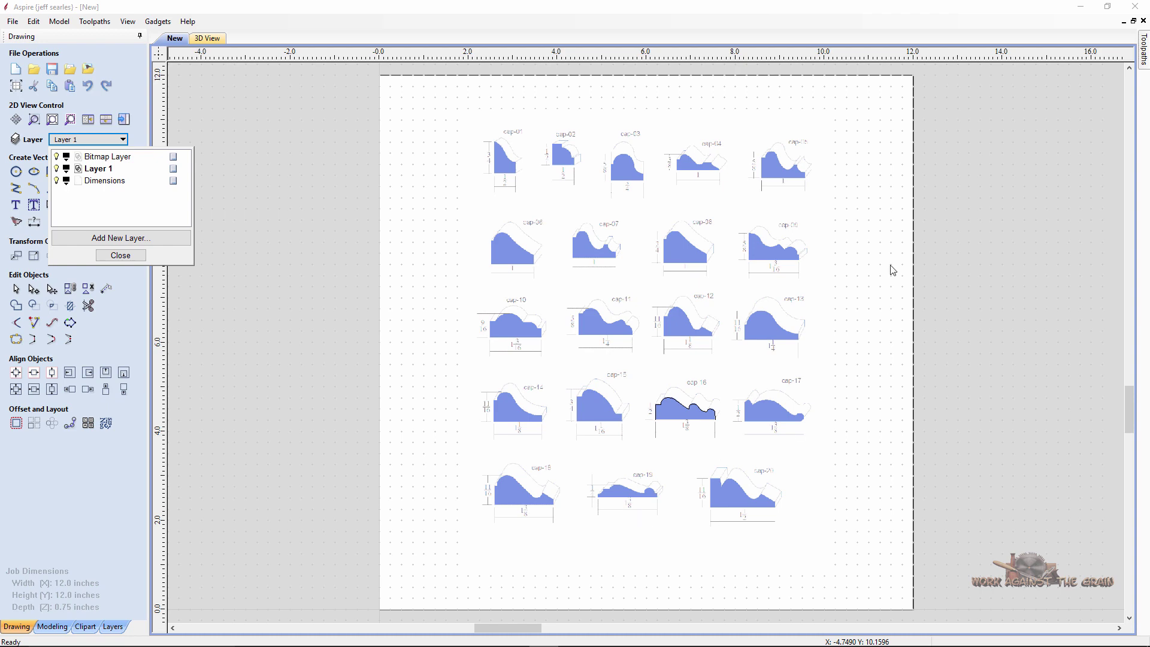
{"action": "left_click", "coordinate": [57, 157]}
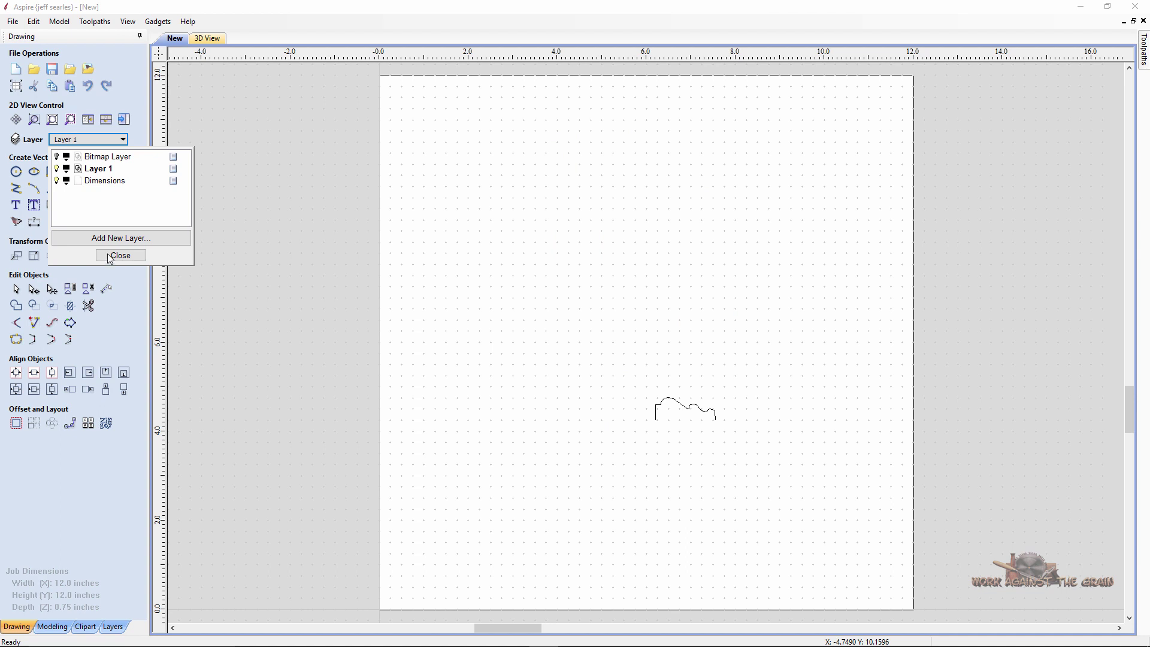
{"action": "left_click", "coordinate": [660, 415]}
Measure the profile curve's width with a dimension (1.349), then delete the dimension
{"action": "left_click", "coordinate": [646, 399]}
{"action": "scroll", "coordinate": [665, 410], "scroll_direction": "up", "scroll_amount": 1}
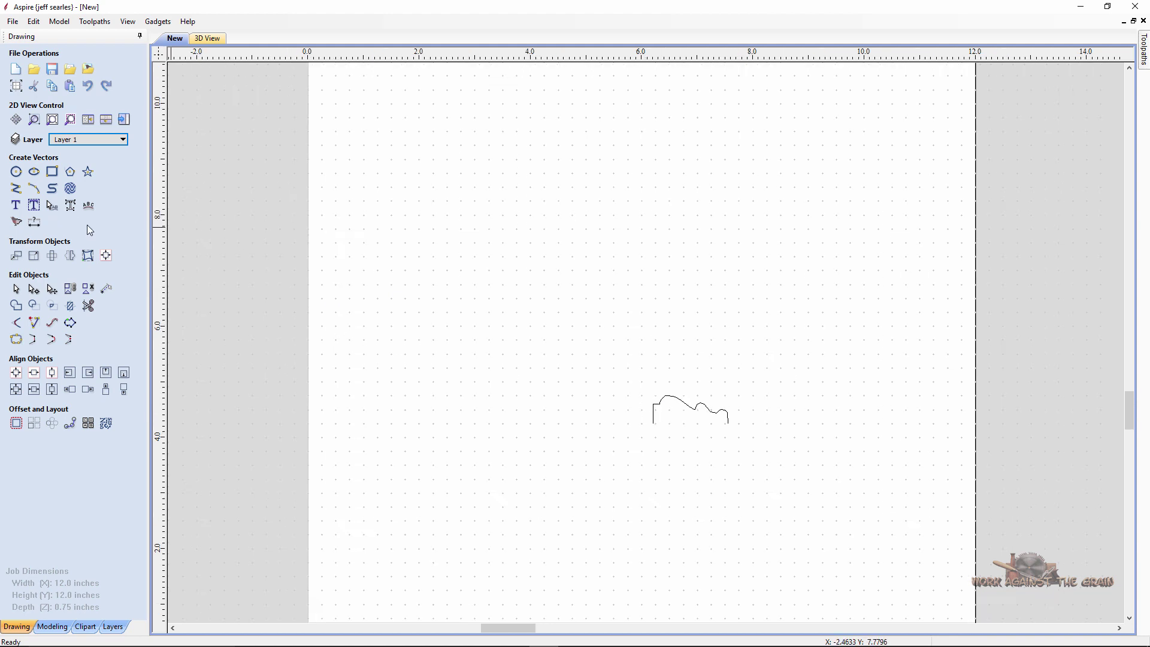
{"action": "left_click", "coordinate": [34, 222]}
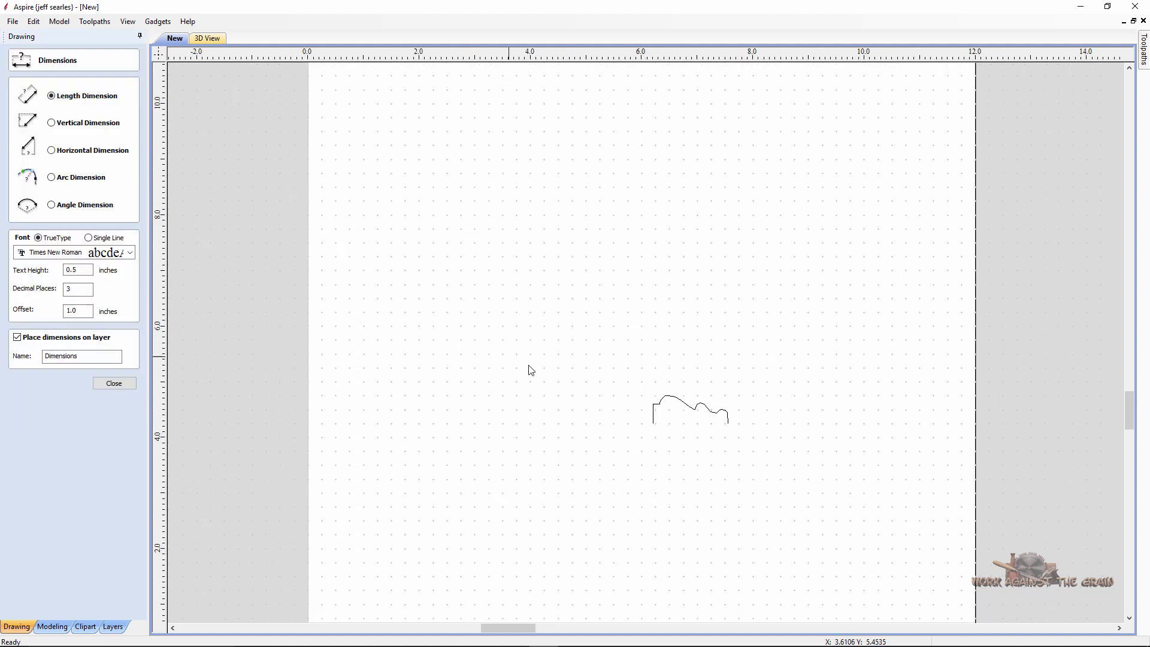
{"action": "left_click", "coordinate": [654, 424]}
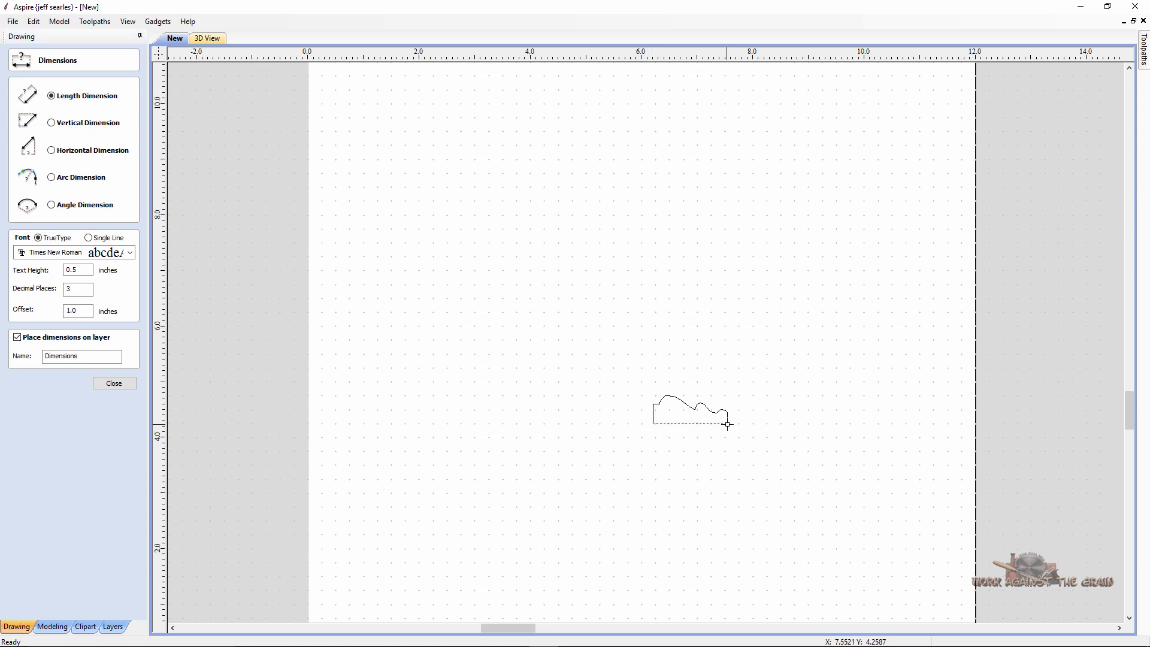
{"action": "left_click", "coordinate": [727, 424]}
{"action": "left_click", "coordinate": [714, 482]}
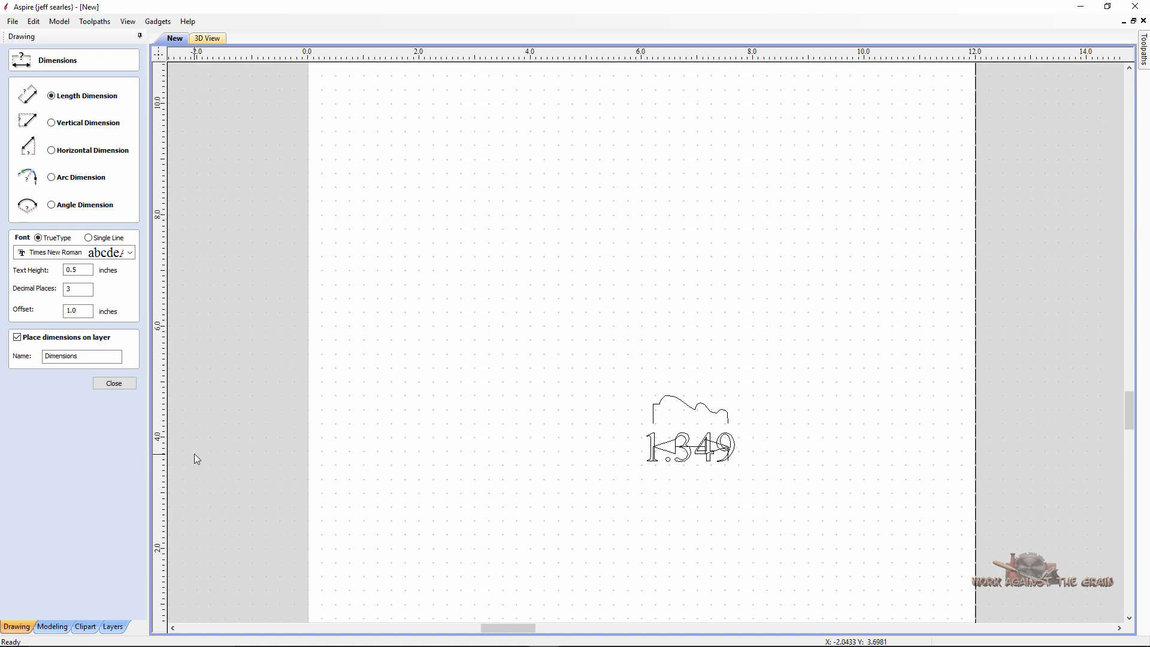
{"action": "left_click", "coordinate": [111, 384]}
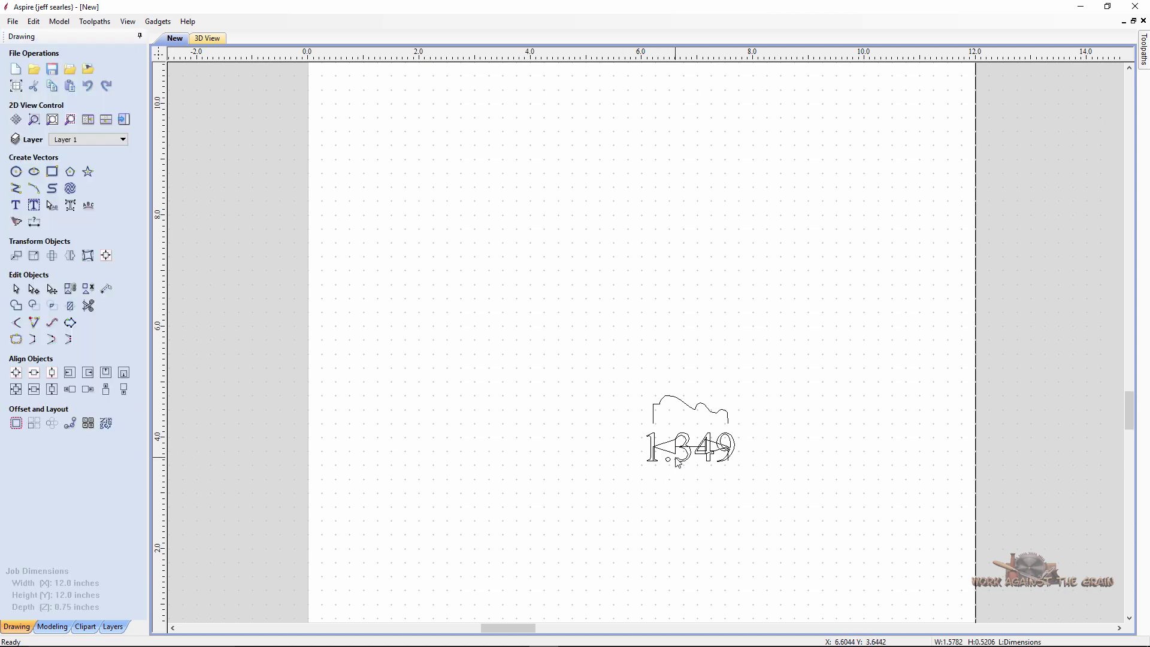
{"action": "key", "text": "Delete"}
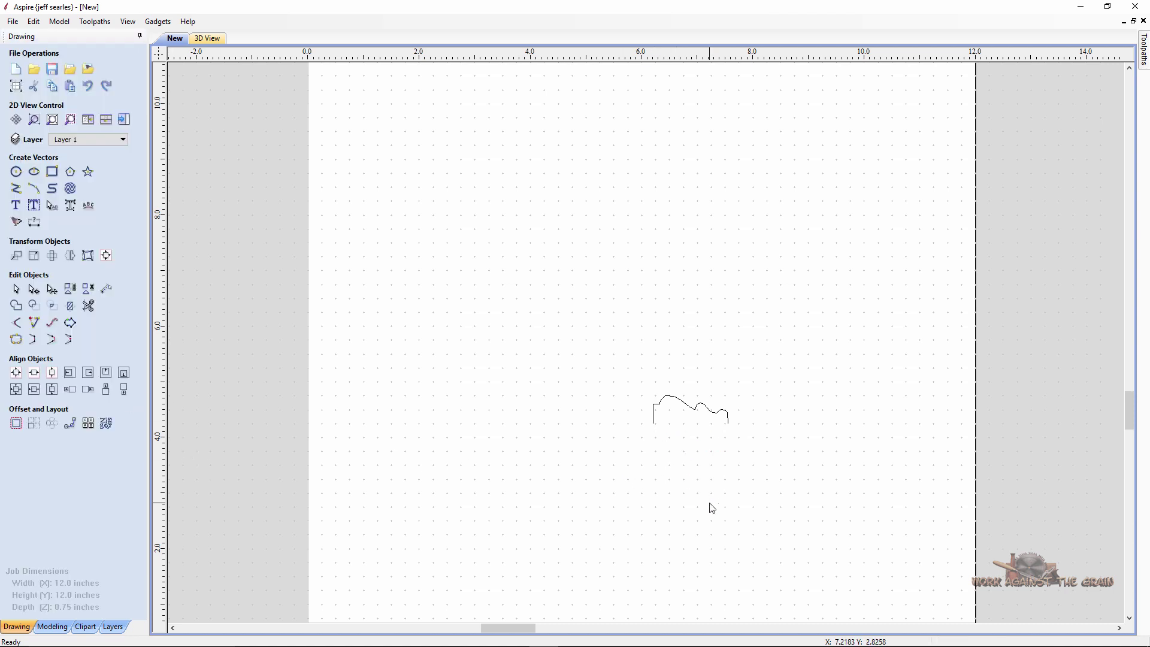
Resize the selected profile curve from 1.349 to 3 inches wide, keeping XY linked
{"action": "left_click", "coordinate": [729, 428]}
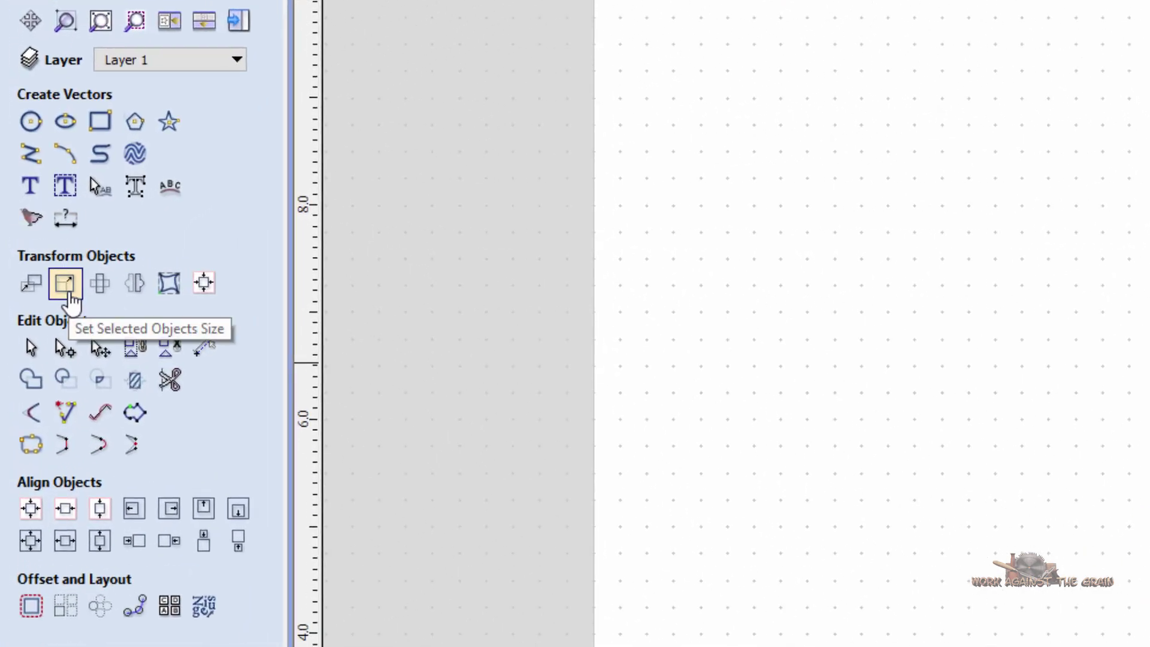
{"action": "left_click", "coordinate": [67, 289]}
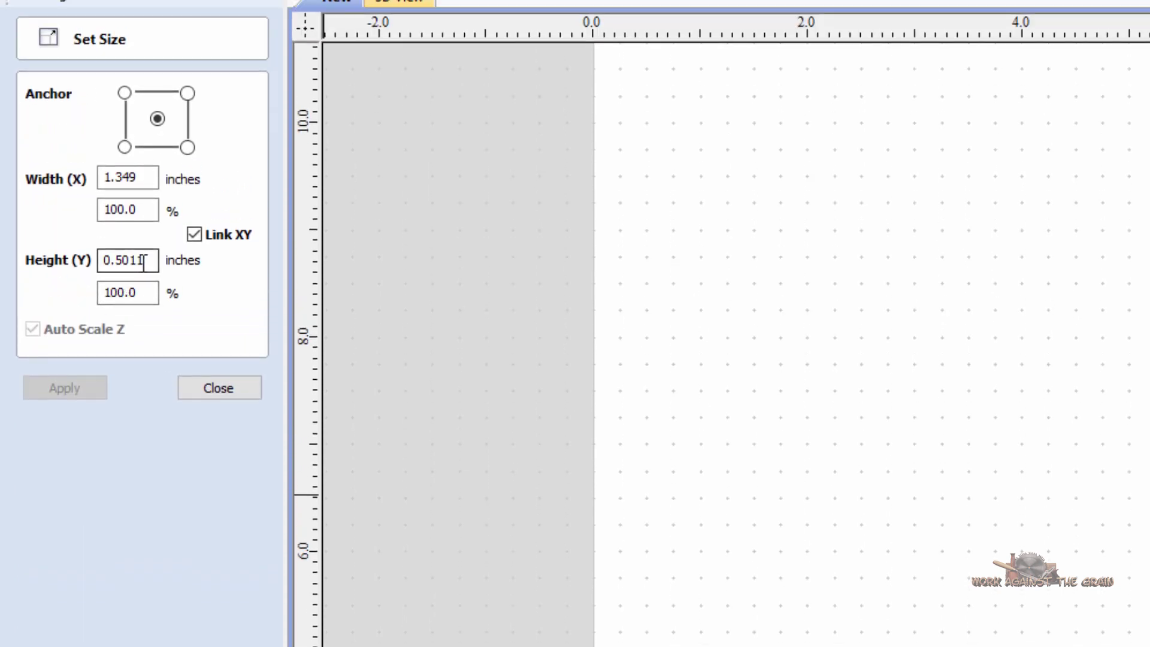
{"action": "left_click_drag", "start_coordinate": [137, 177], "coordinate": [89, 178]}
{"action": "type", "text": "3"}
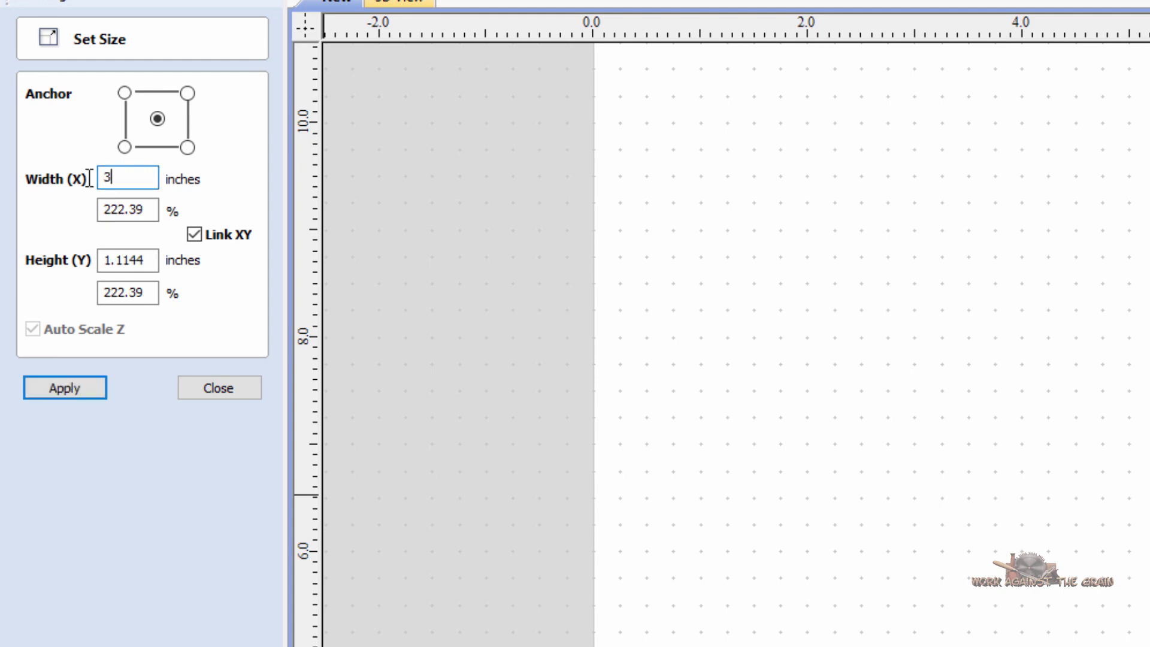
{"action": "left_click", "coordinate": [72, 381]}
{"action": "left_click", "coordinate": [215, 383]}
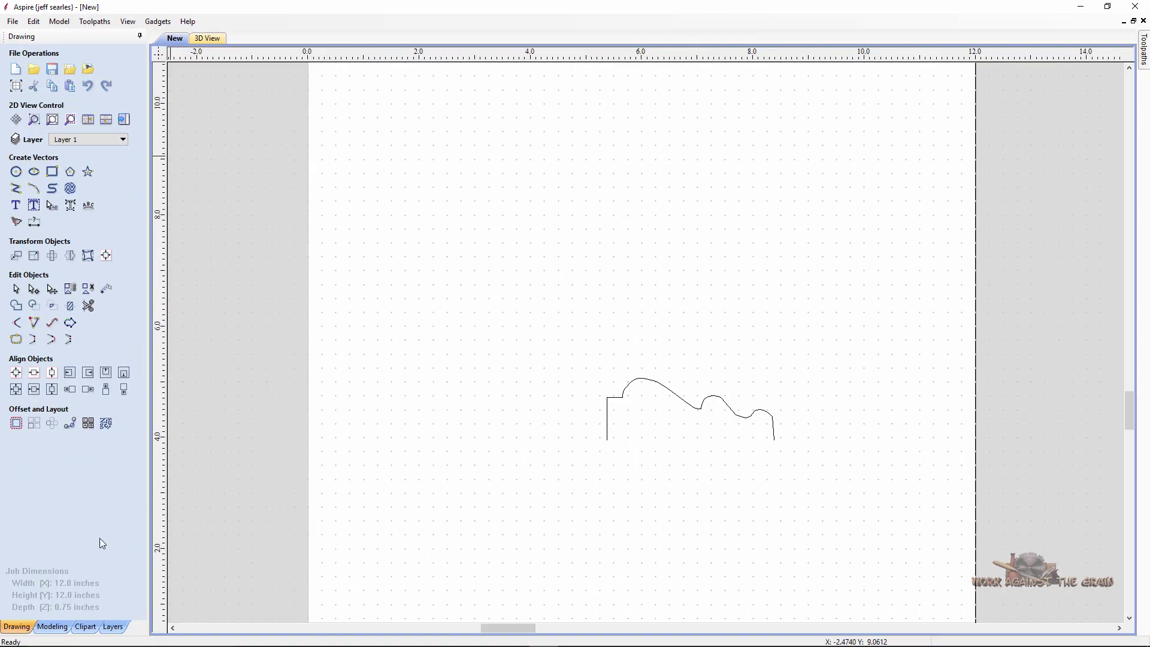
Drag the 3-inch profile curve to the upper-left area of the 12 x 12 inch job
{"action": "mouse_move", "coordinate": [65, 644]}
{"action": "left_click", "coordinate": [53, 626]}
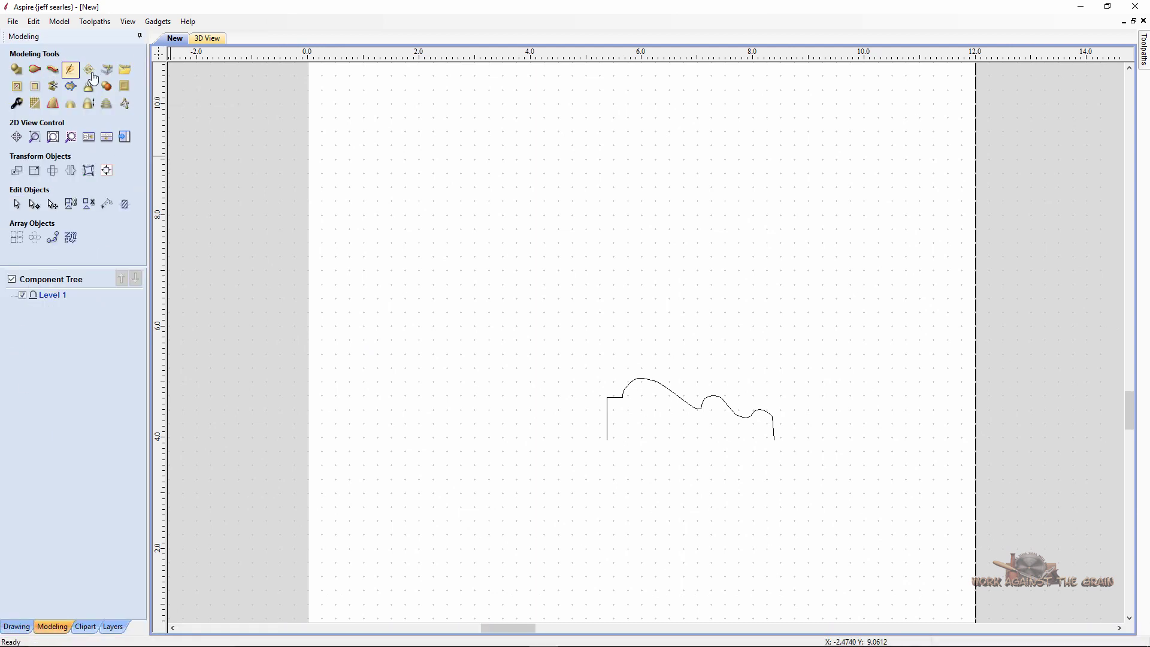
{"action": "left_click", "coordinate": [624, 403]}
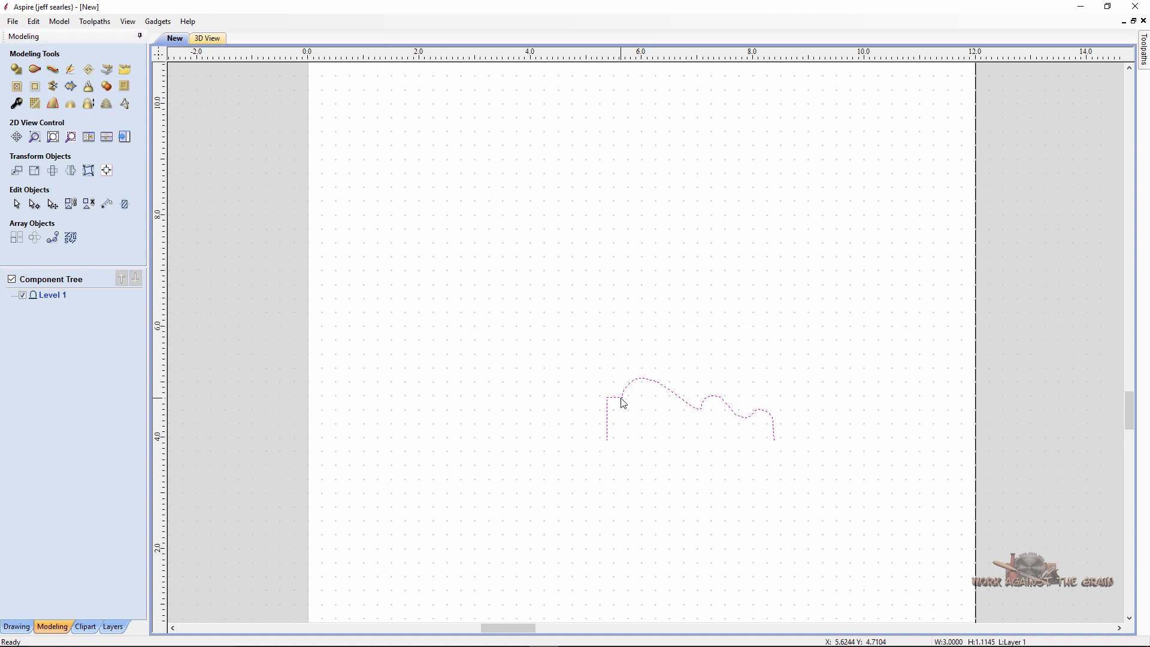
{"action": "left_click_drag", "start_coordinate": [624, 403], "coordinate": [393, 176]}
{"action": "left_click", "coordinate": [444, 316]}
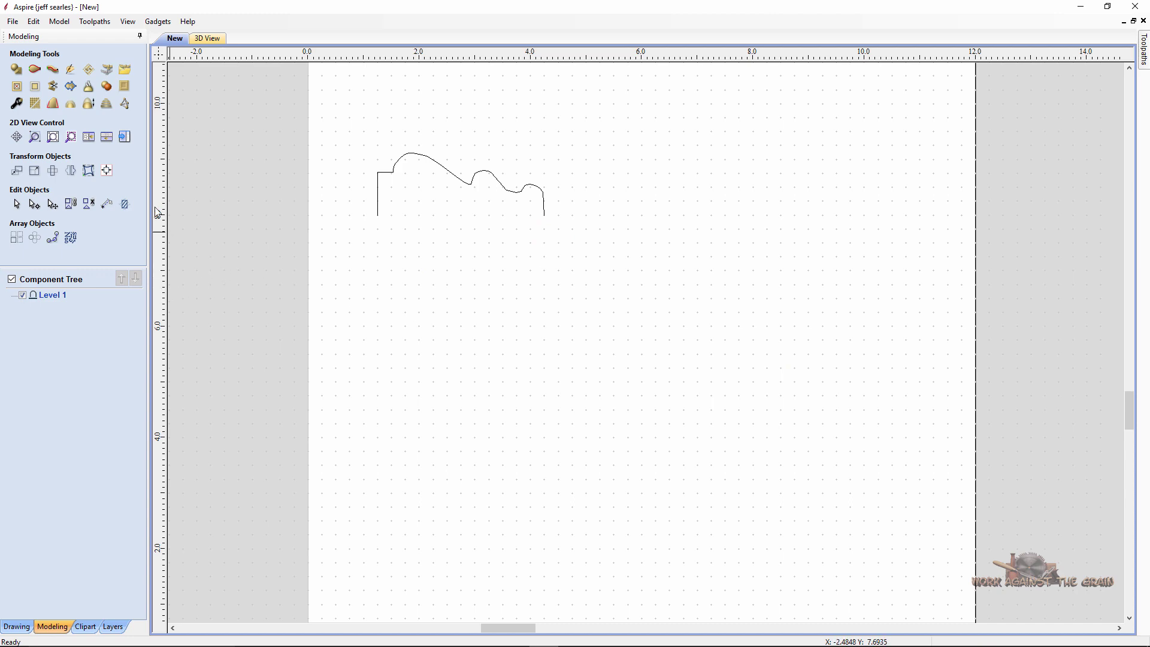
{"action": "left_click", "coordinate": [123, 138]}
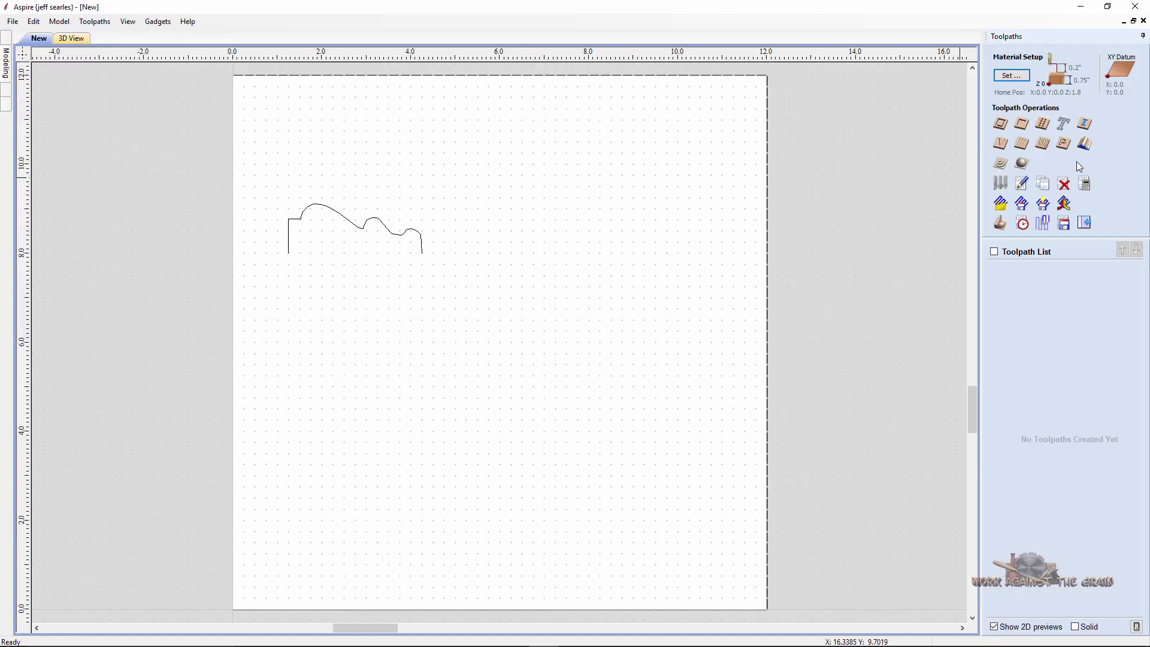
{"action": "left_click", "coordinate": [1084, 223]}
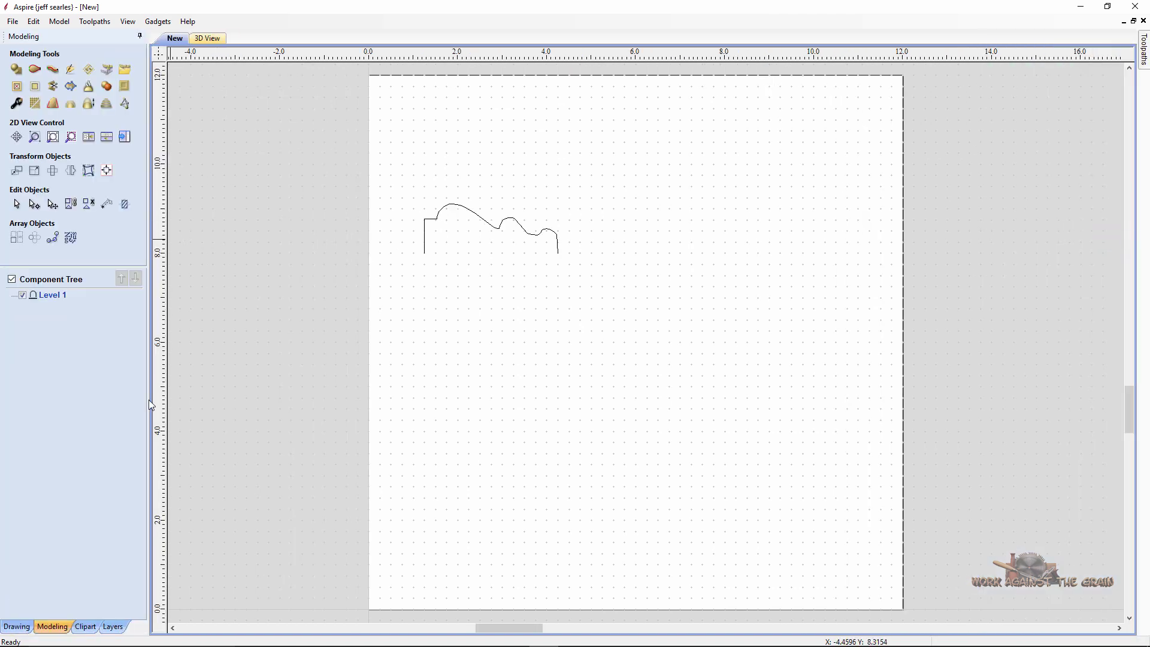
Start a polyline at the job's upper right, undoing the roughly placed second point
{"action": "mouse_move", "coordinate": [42, 644]}
{"action": "left_click", "coordinate": [16, 626]}
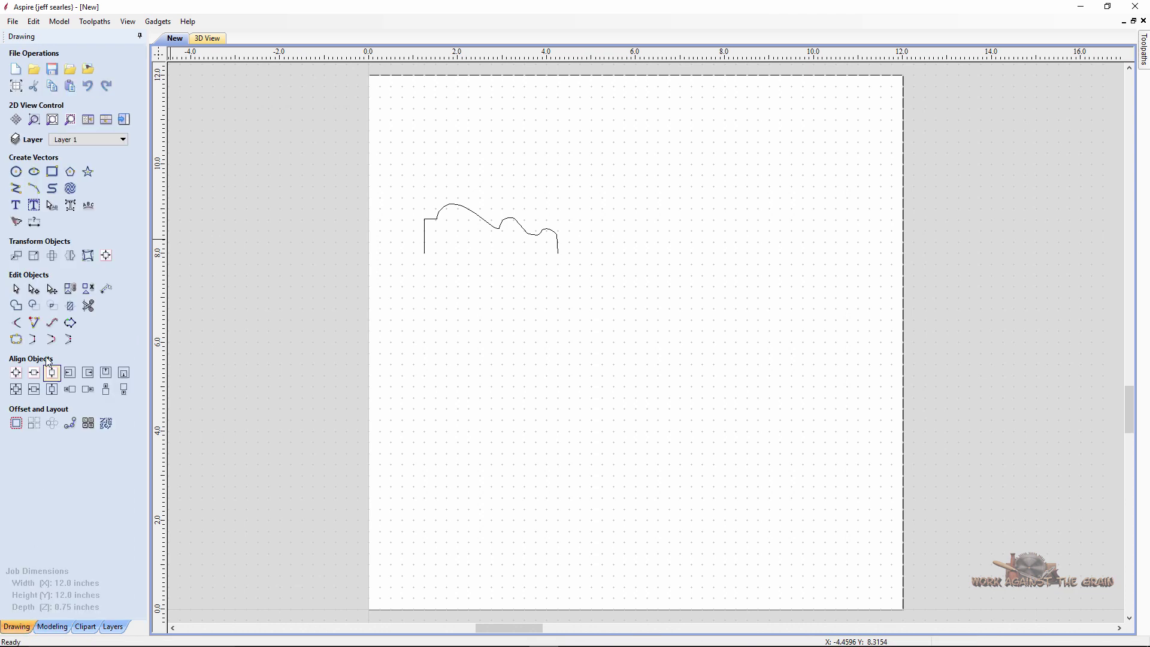
{"action": "left_click", "coordinate": [16, 191]}
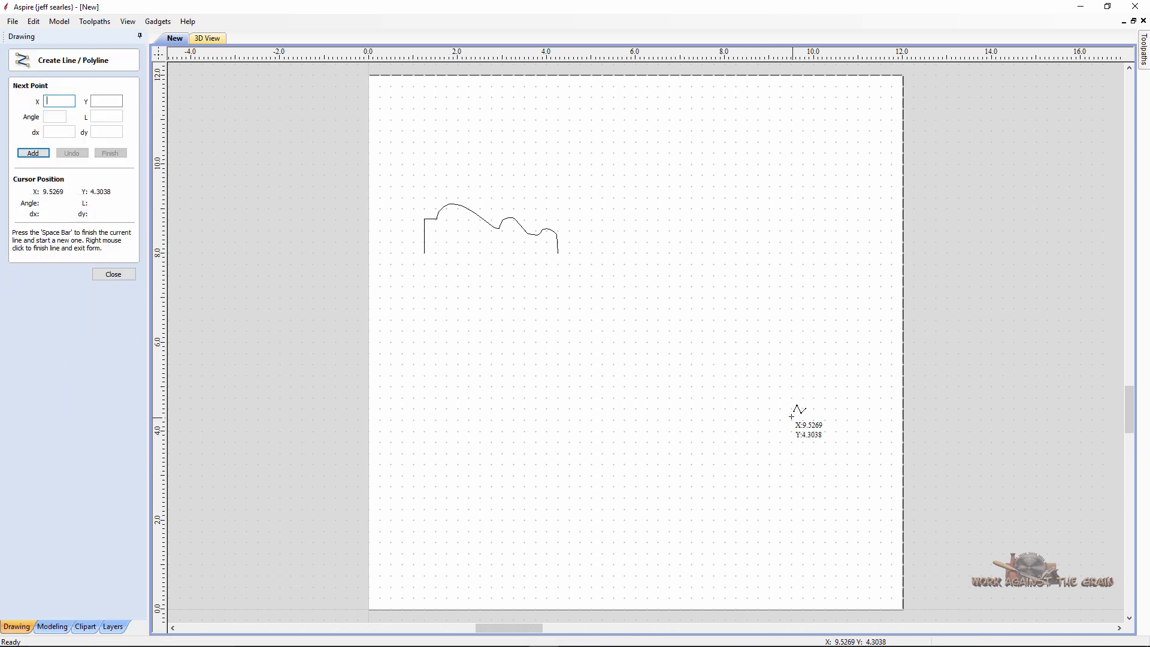
{"action": "left_click", "coordinate": [791, 111]}
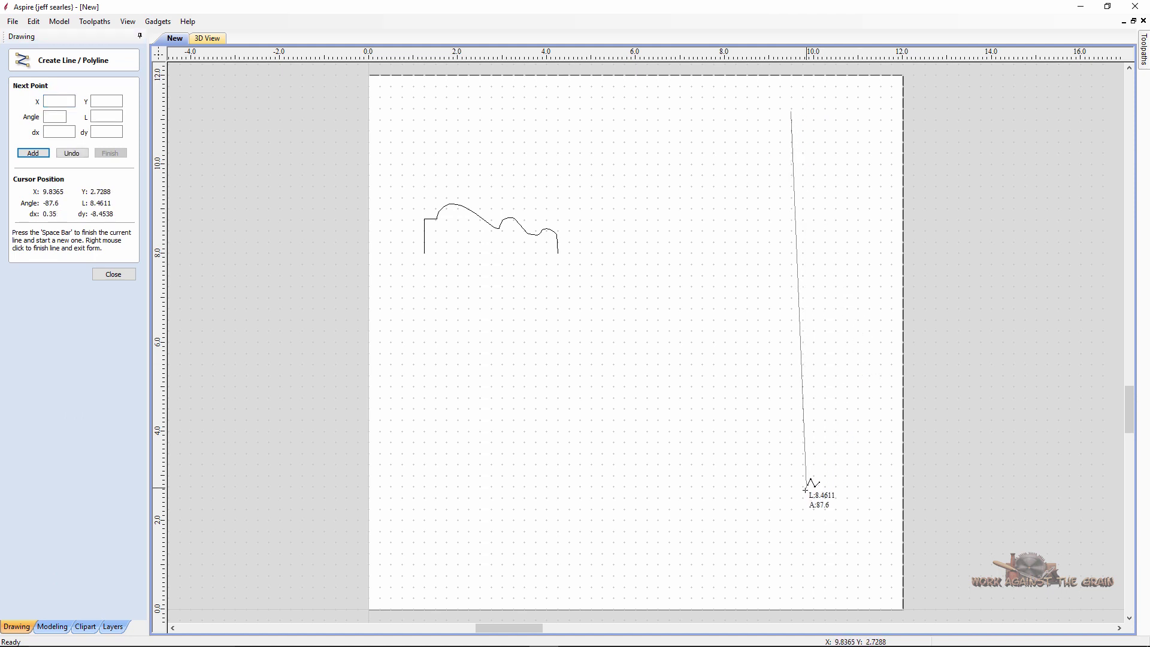
{"action": "left_click", "coordinate": [803, 515]}
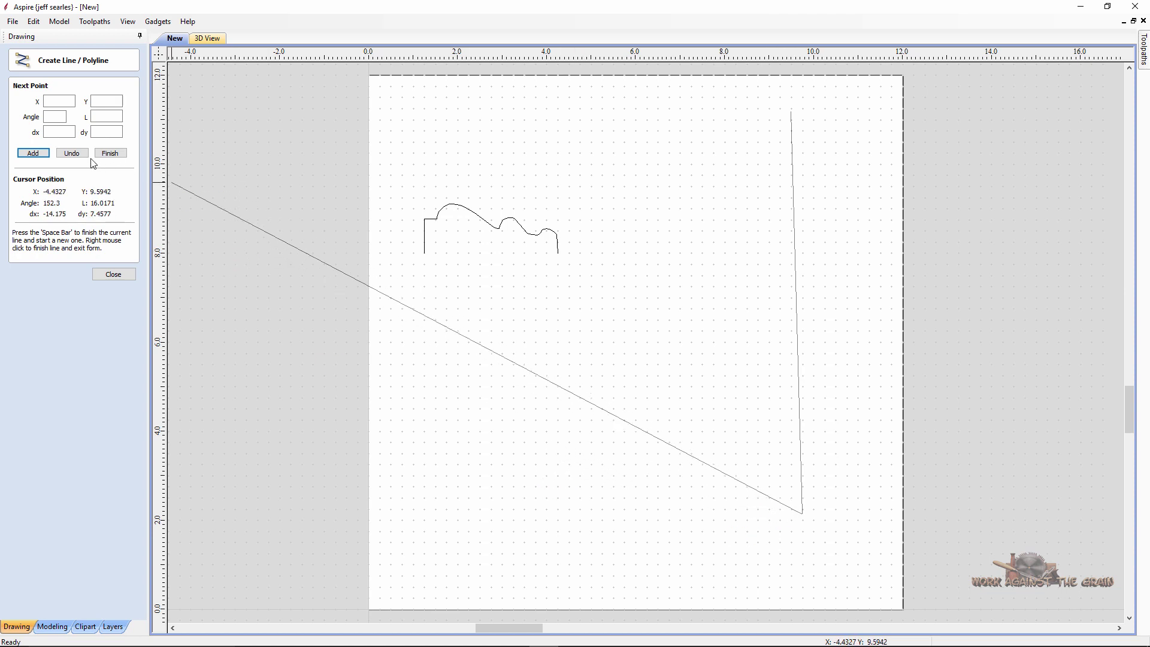
{"action": "left_click", "coordinate": [72, 153]}
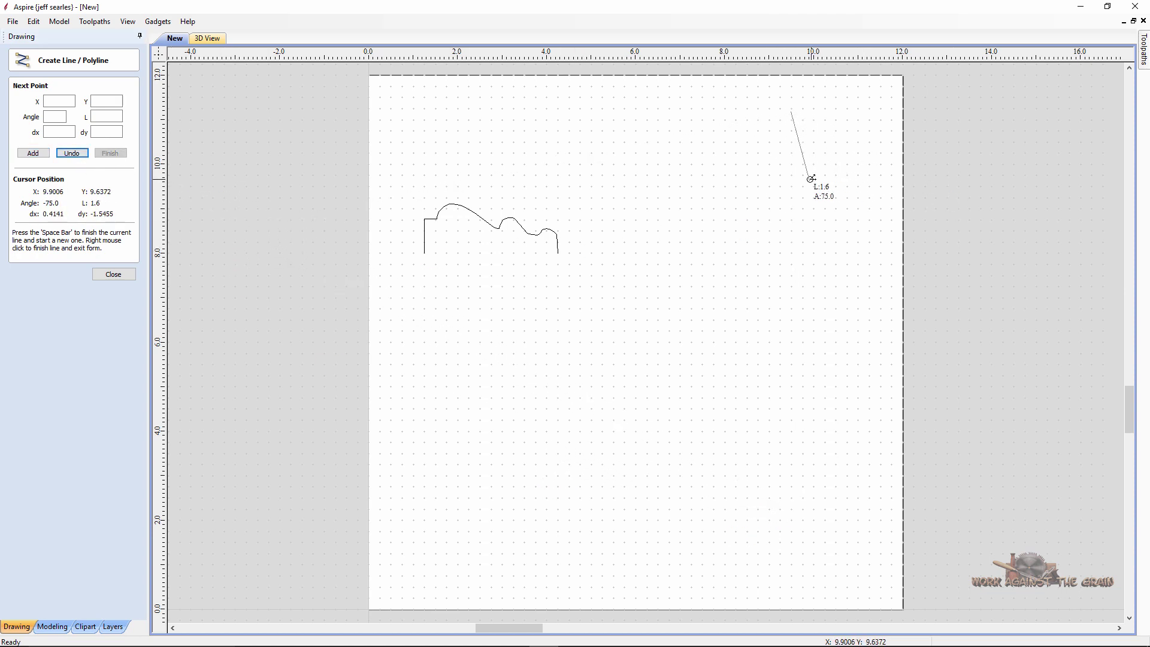
Add a 9-inch segment at -90° to finish the vertical line, then show toolpath operations
{"action": "left_click", "coordinate": [55, 117]}
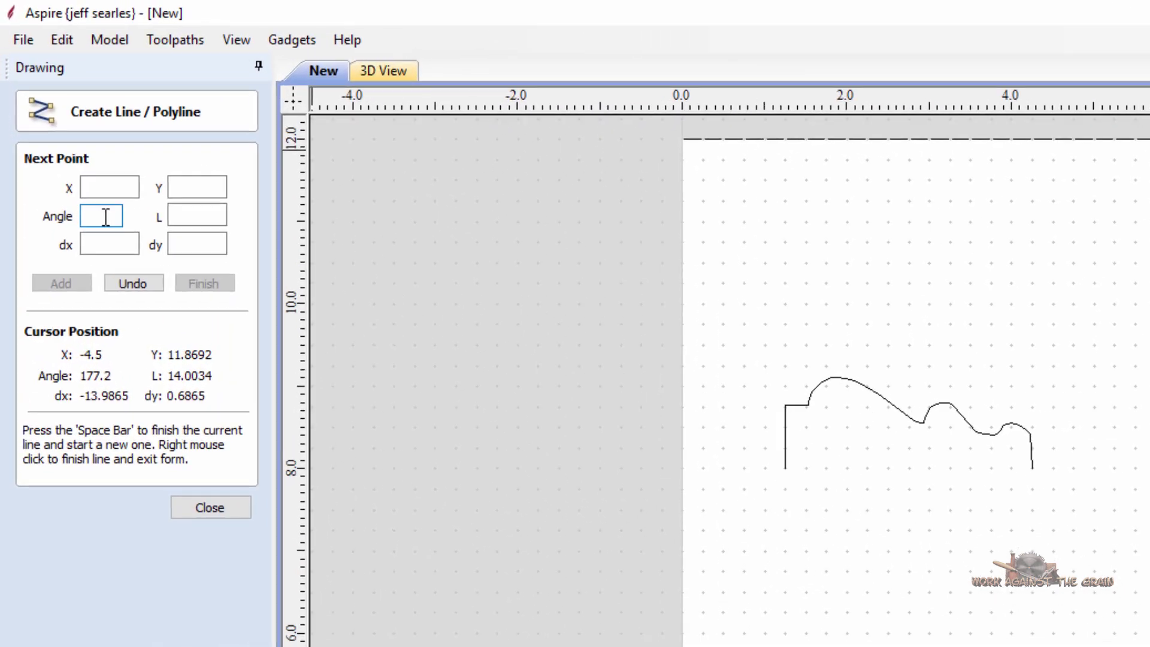
{"action": "type", "text": "-90"}
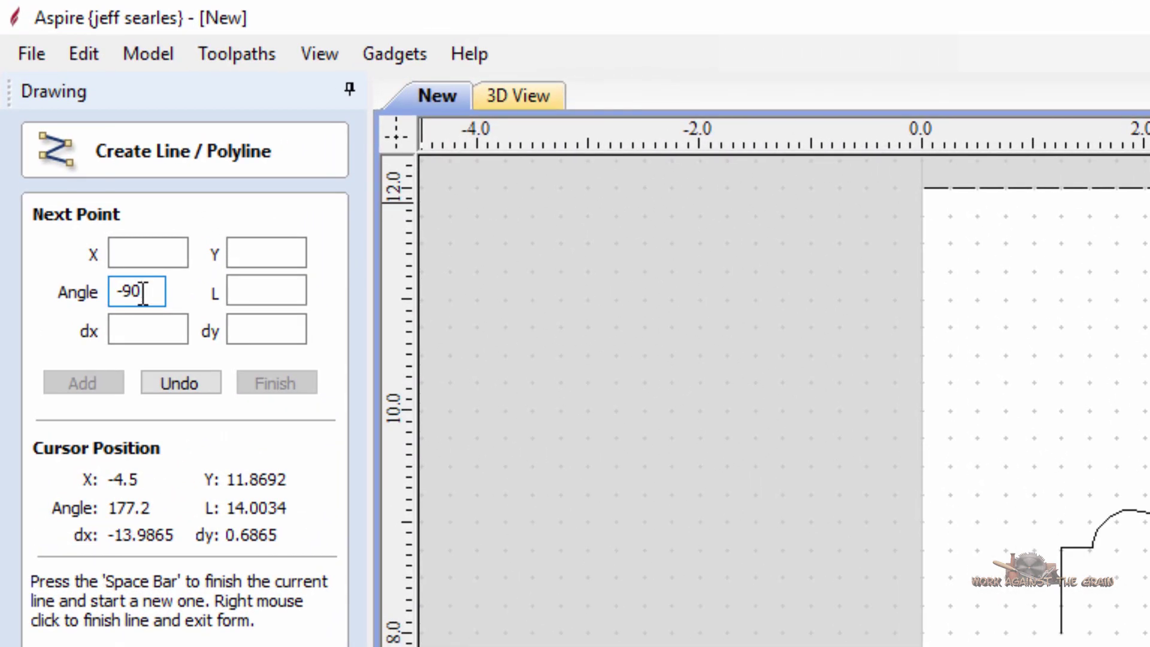
{"action": "key", "text": "Tab"}
{"action": "type", "text": "9"}
{"action": "left_click", "coordinate": [117, 386]}
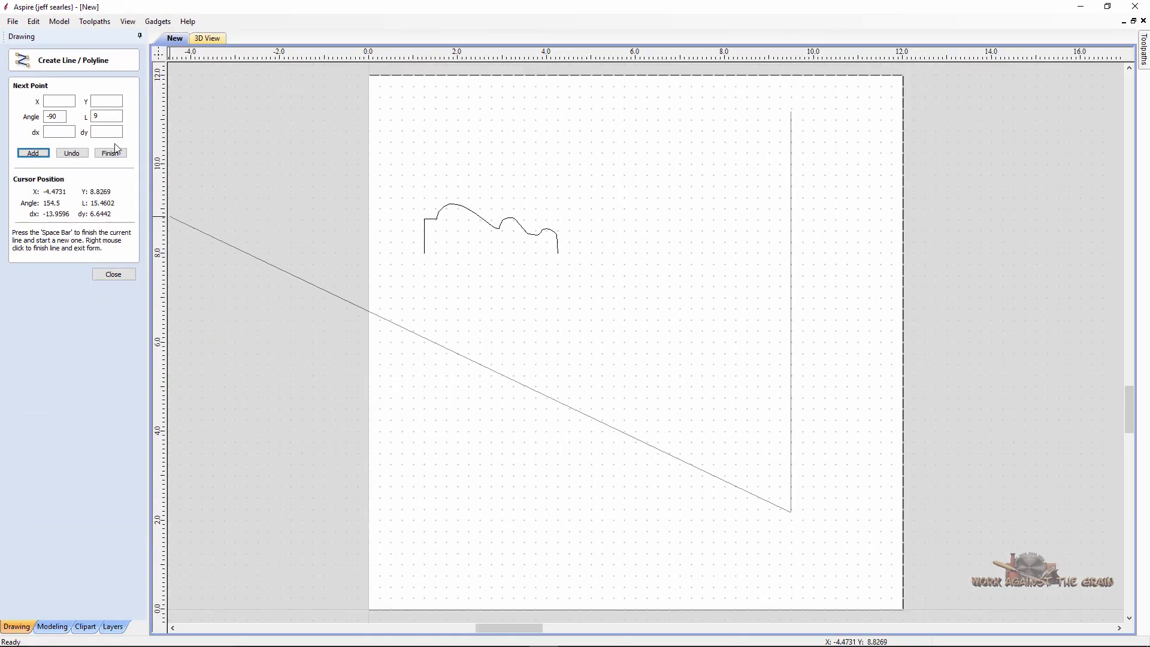
{"action": "left_click", "coordinate": [116, 151]}
{"action": "left_click", "coordinate": [112, 275]}
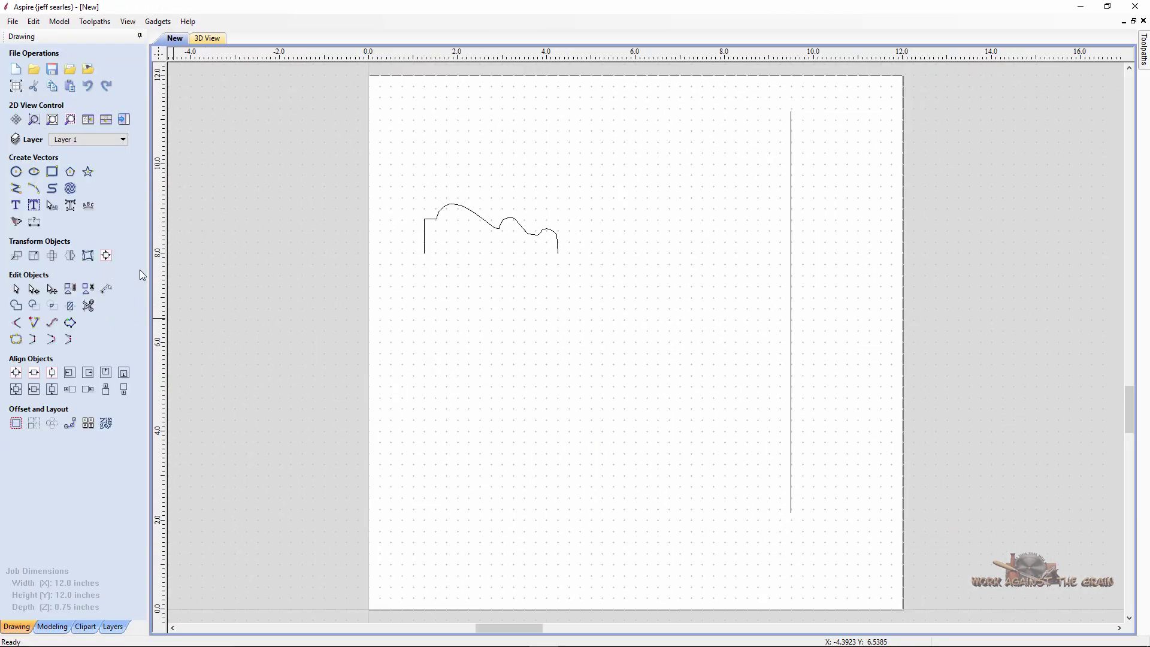
{"action": "left_click", "coordinate": [128, 121]}
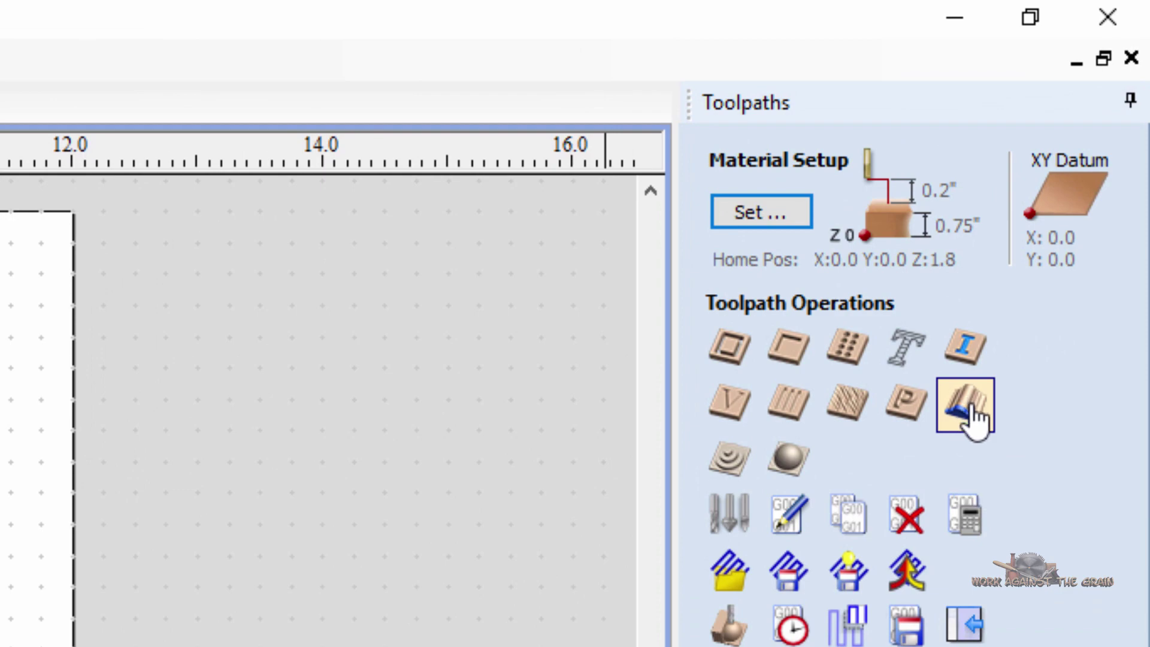
{"action": "left_click", "coordinate": [969, 411]}
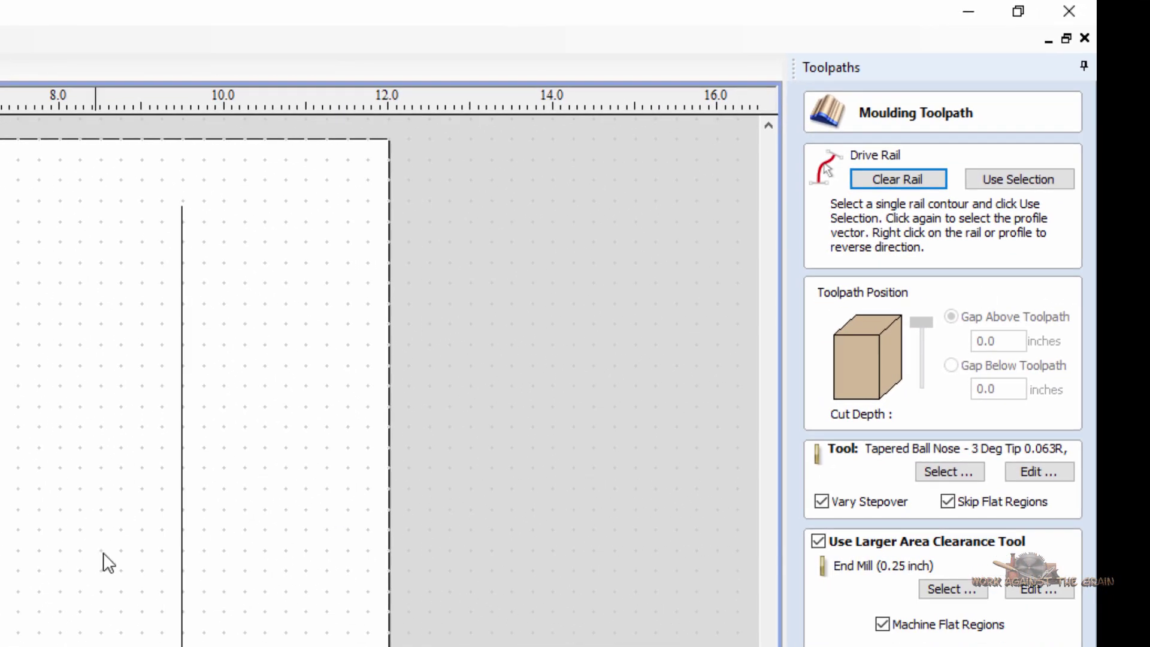
{"action": "left_click", "coordinate": [182, 563]}
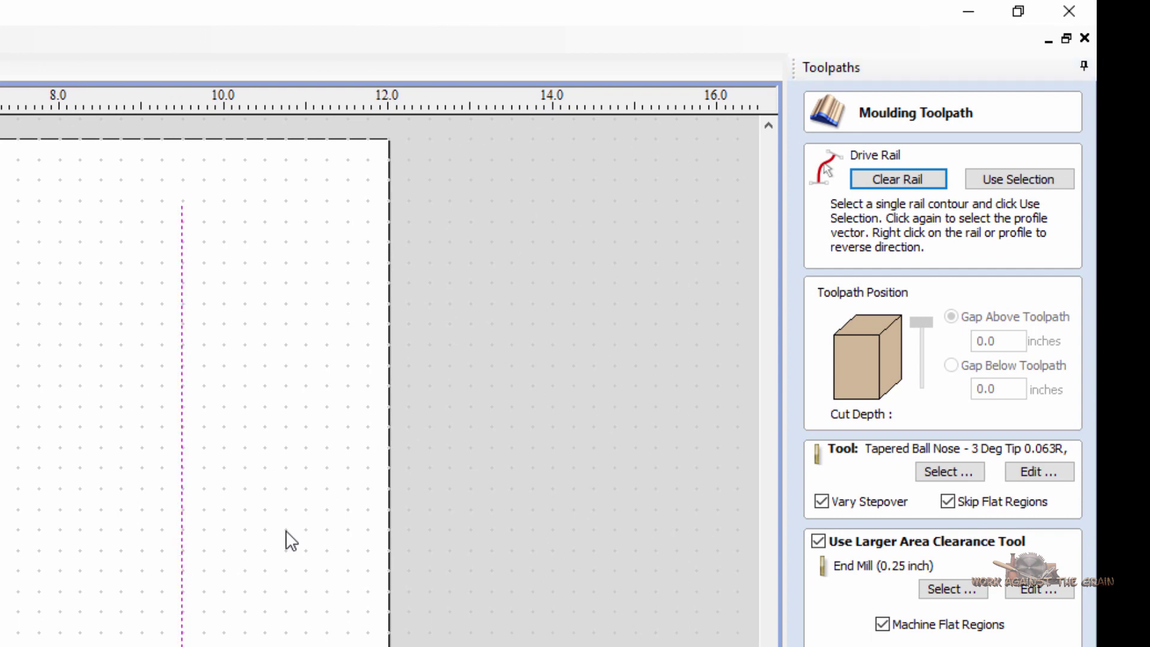
{"action": "left_click", "coordinate": [1009, 178]}
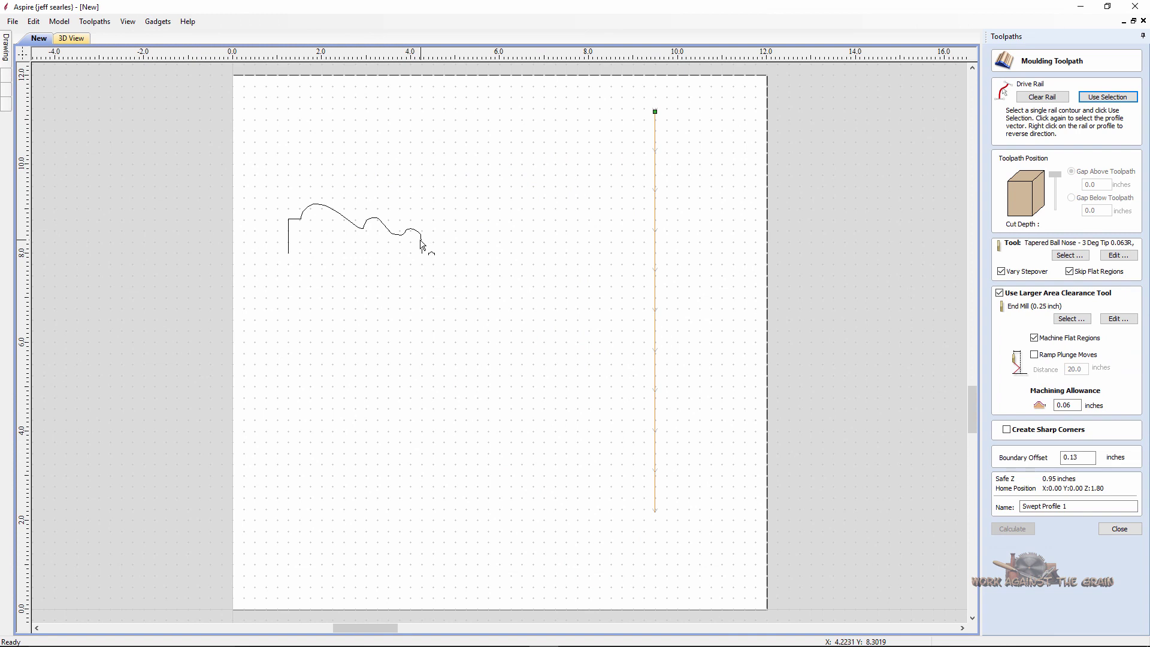
{"action": "left_click", "coordinate": [421, 243]}
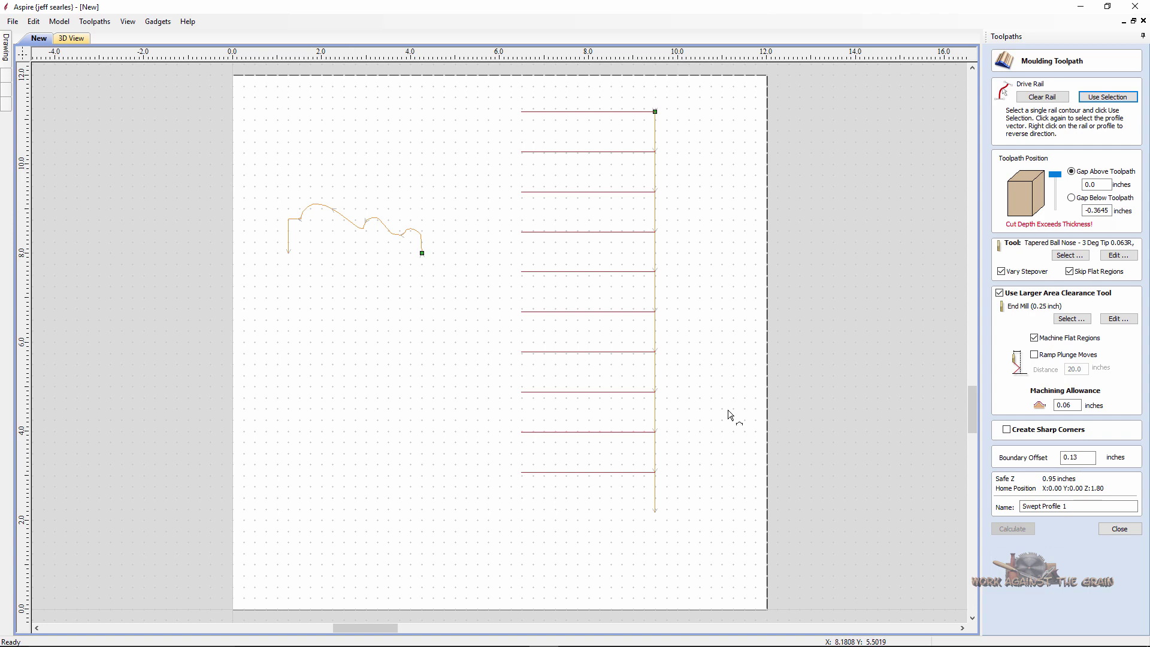
Abandon the moulding toolpath and change the Job Setup material thickness from 0.75 to 1.75 inches
{"action": "left_click", "coordinate": [1119, 530]}
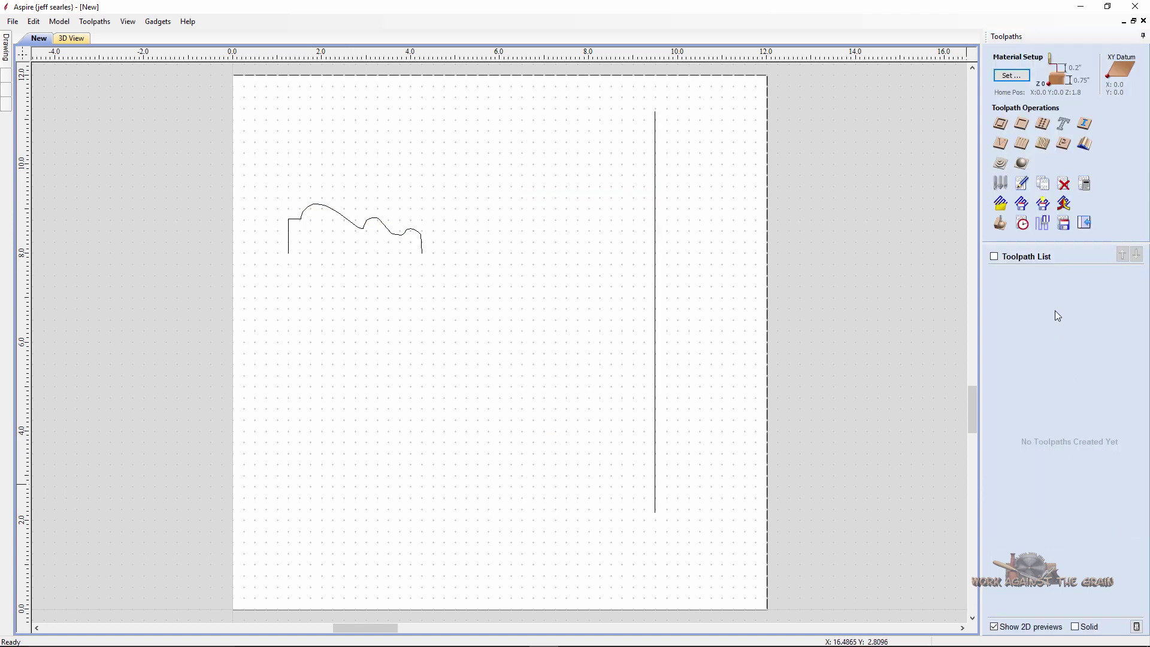
{"action": "left_click", "coordinate": [1084, 223]}
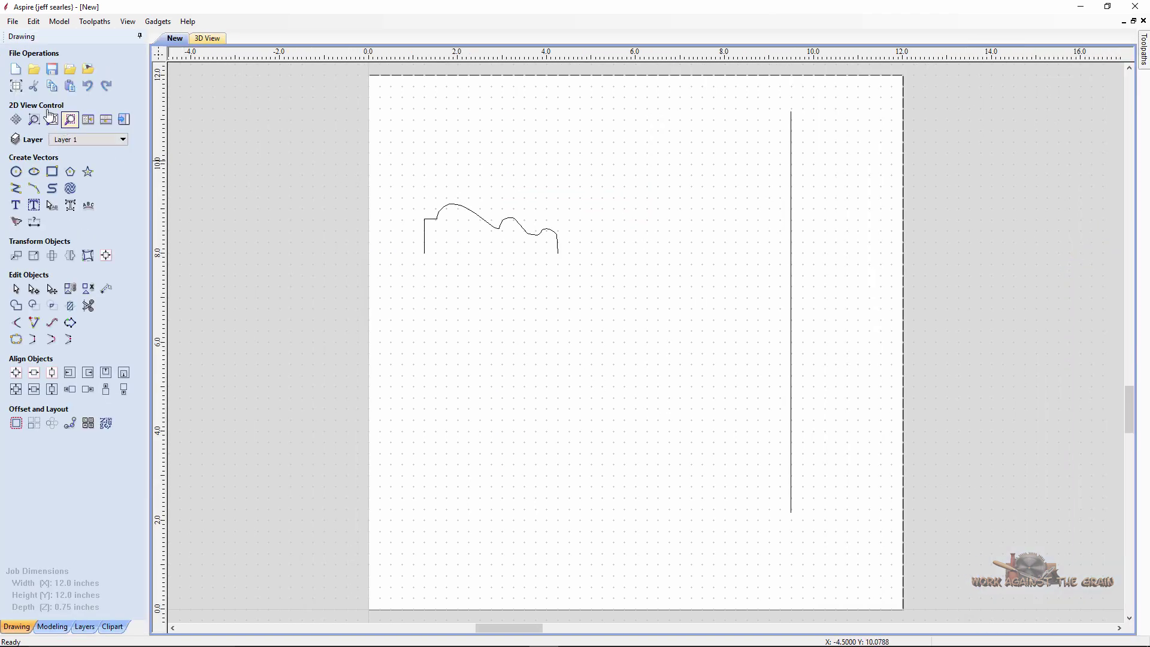
{"action": "left_click", "coordinate": [16, 86]}
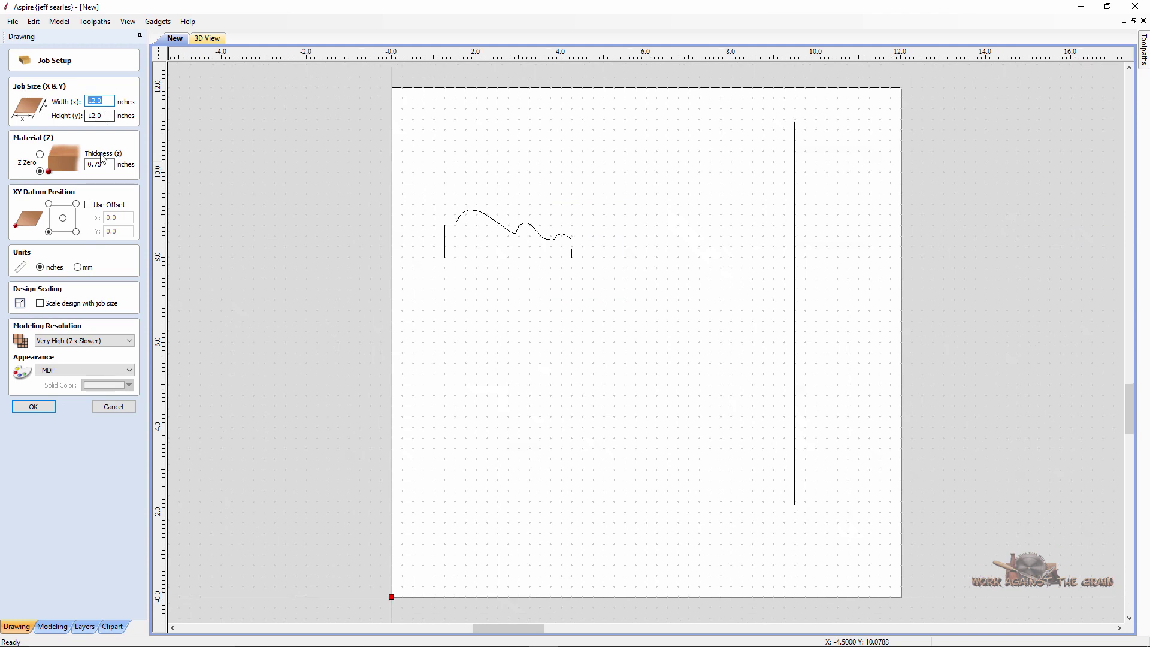
{"action": "left_click_drag", "start_coordinate": [105, 164], "coordinate": [77, 166]}
{"action": "left_click", "coordinate": [34, 406]}
Start a moulding toolpath with the vertical line as rail, wavy curve as profile, full depth
{"action": "left_click", "coordinate": [121, 118]}
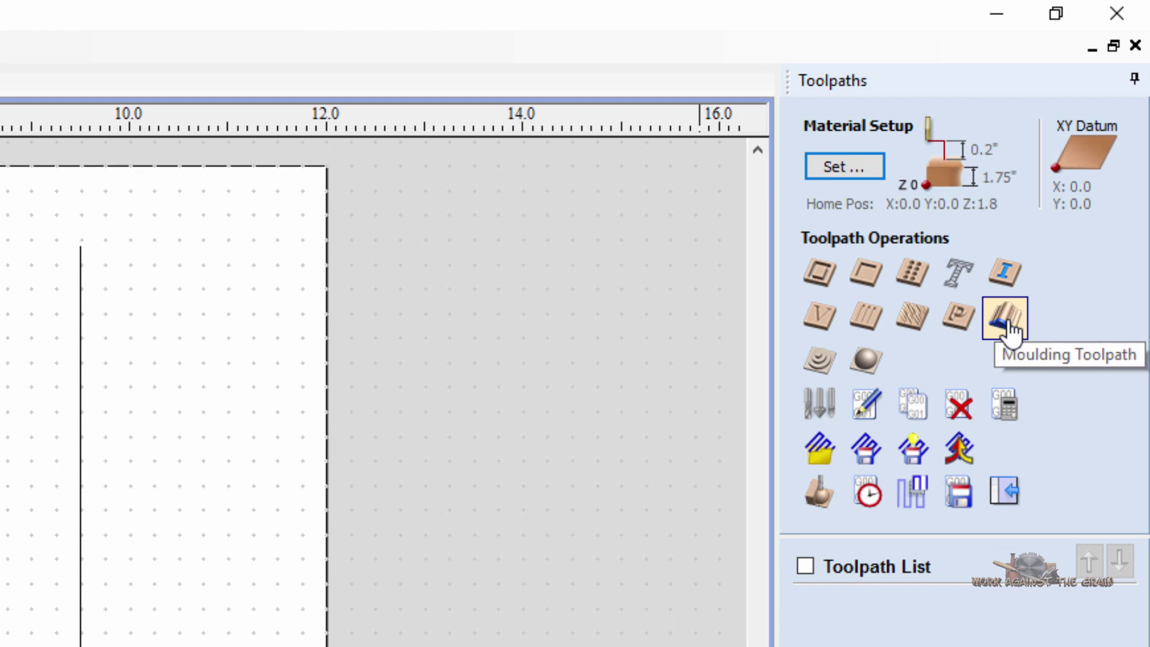
{"action": "left_click", "coordinate": [1006, 320]}
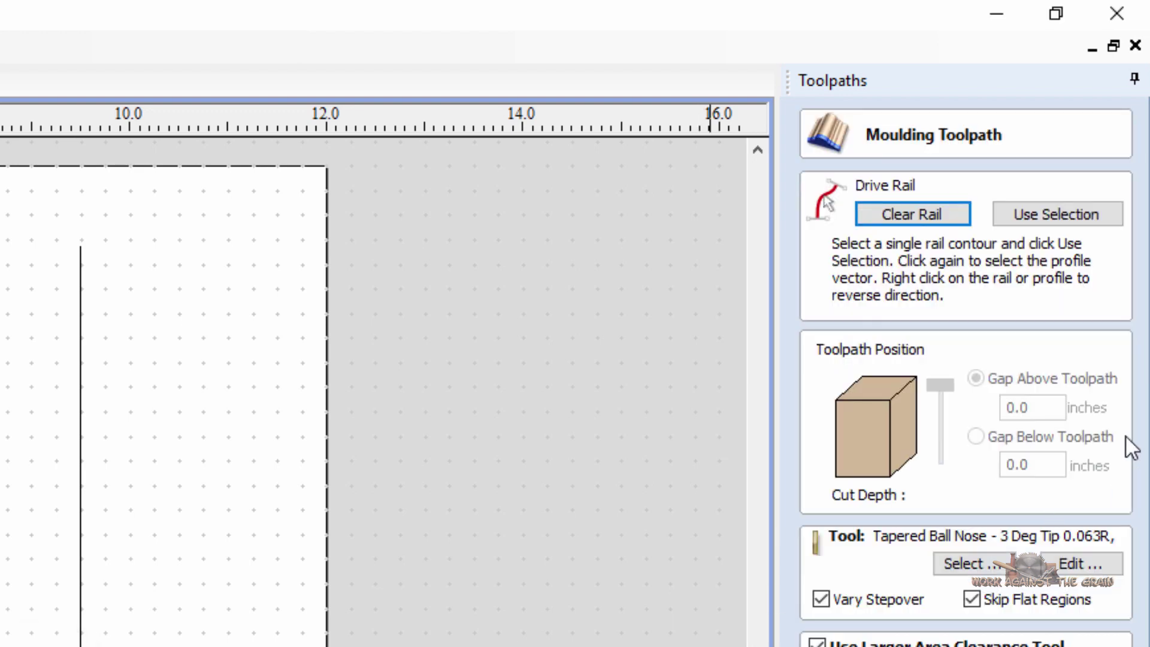
{"action": "left_click", "coordinate": [82, 599]}
{"action": "left_click", "coordinate": [1027, 214]}
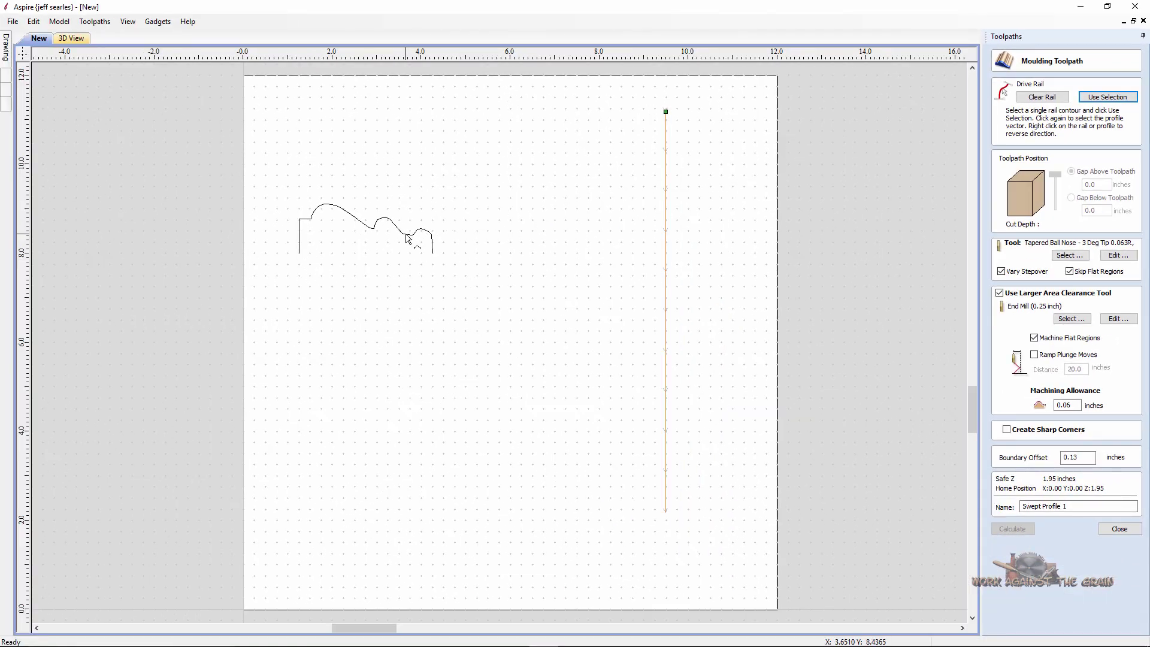
{"action": "left_click", "coordinate": [406, 235]}
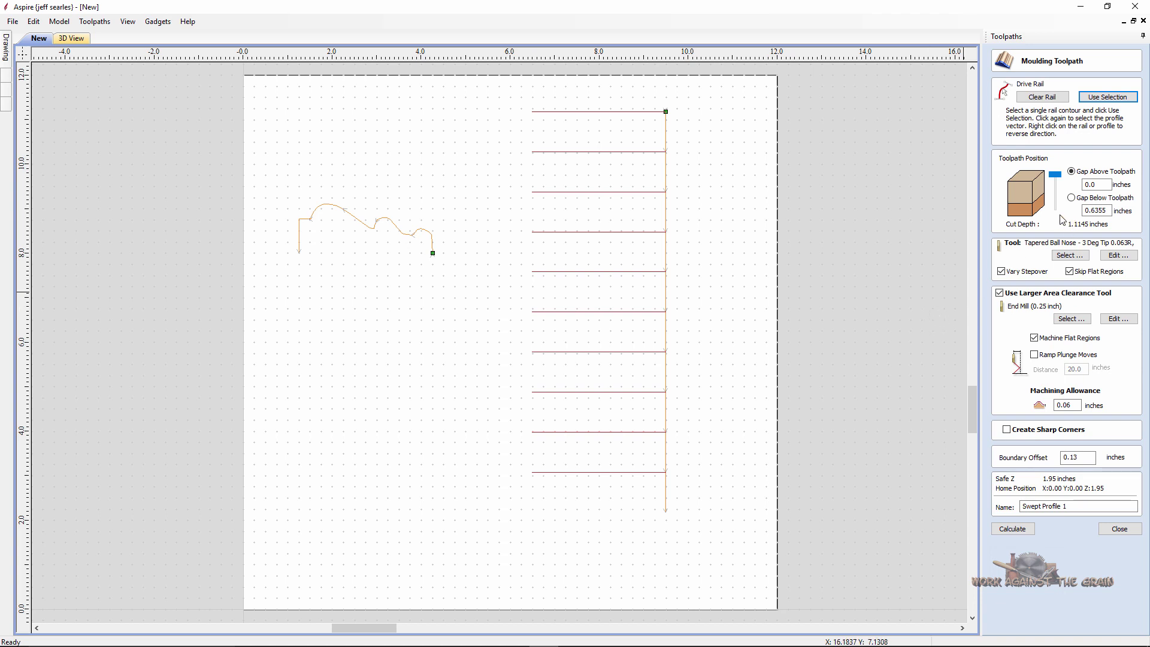
{"action": "left_click_drag", "start_coordinate": [1055, 174], "coordinate": [1055, 207]}
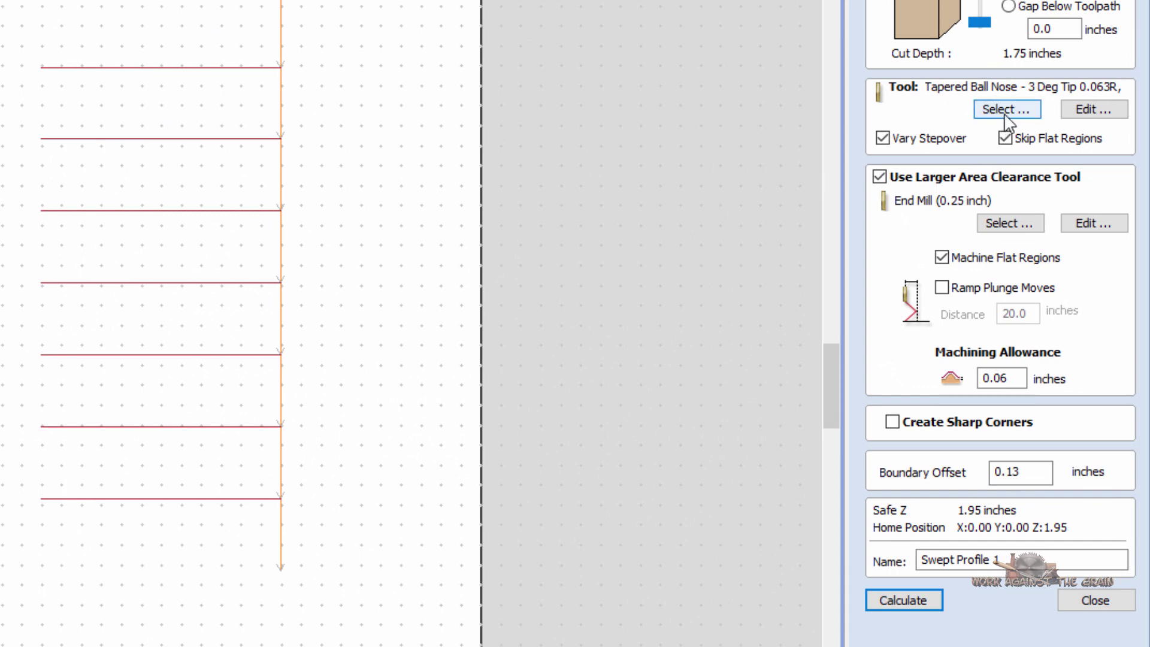
Choose Ball Nose 0.5 inches Dia as the moulding tool
{"action": "left_click", "coordinate": [1006, 111]}
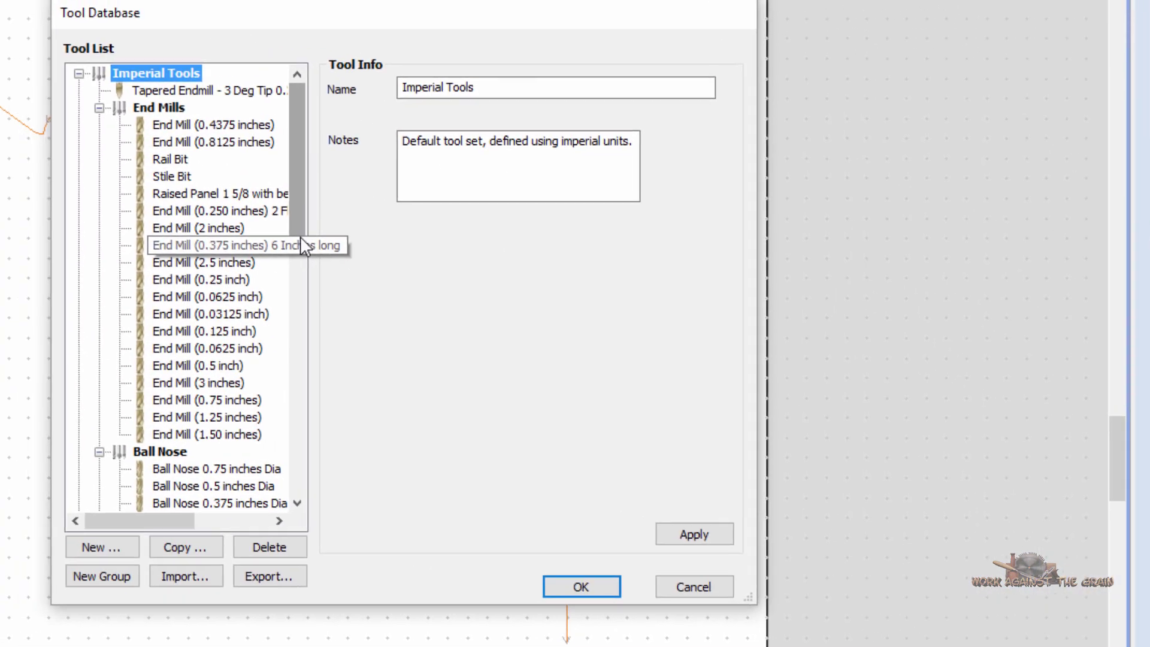
{"action": "left_click_drag", "start_coordinate": [300, 236], "coordinate": [300, 319]}
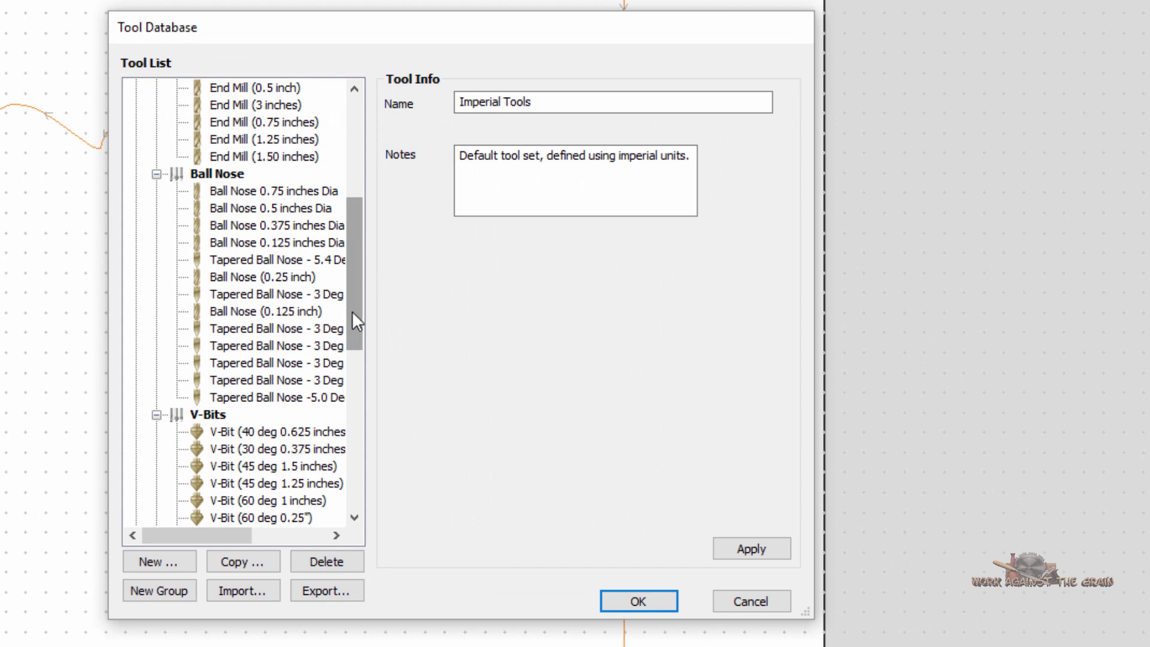
{"action": "left_click", "coordinate": [270, 208]}
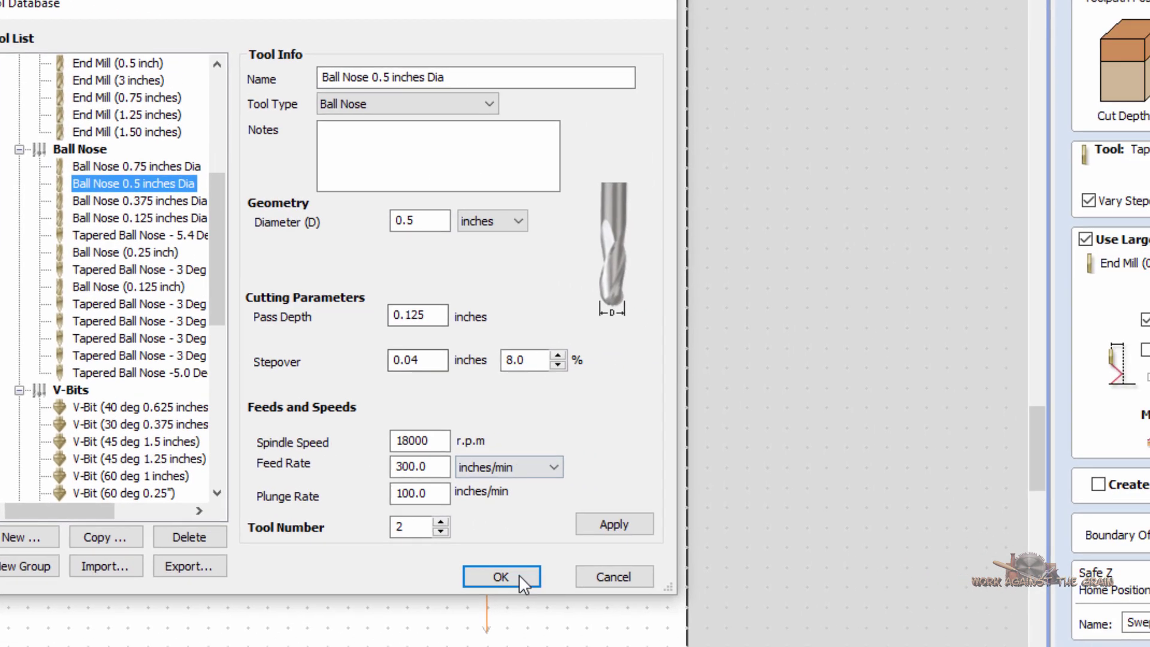
{"action": "left_click", "coordinate": [518, 575]}
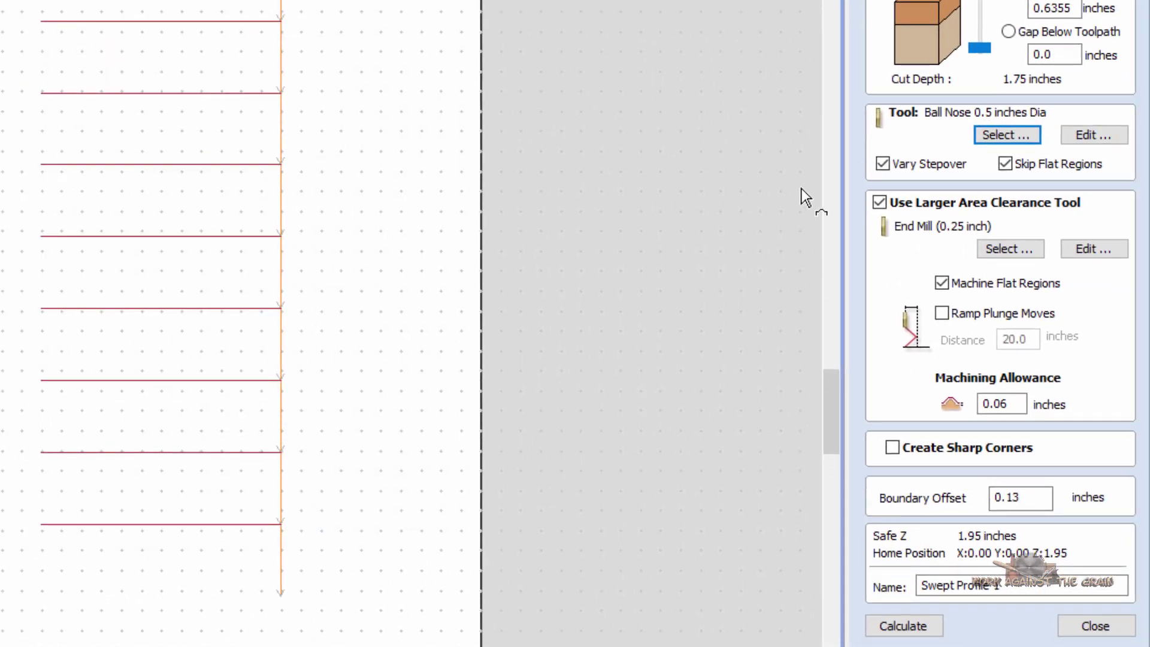
Choose End Mill (0.5 inch) as the area clearance tool
{"action": "left_click", "coordinate": [1009, 250]}
{"action": "scroll", "coordinate": [321, 357], "scroll_direction": "down", "scroll_amount": 4}
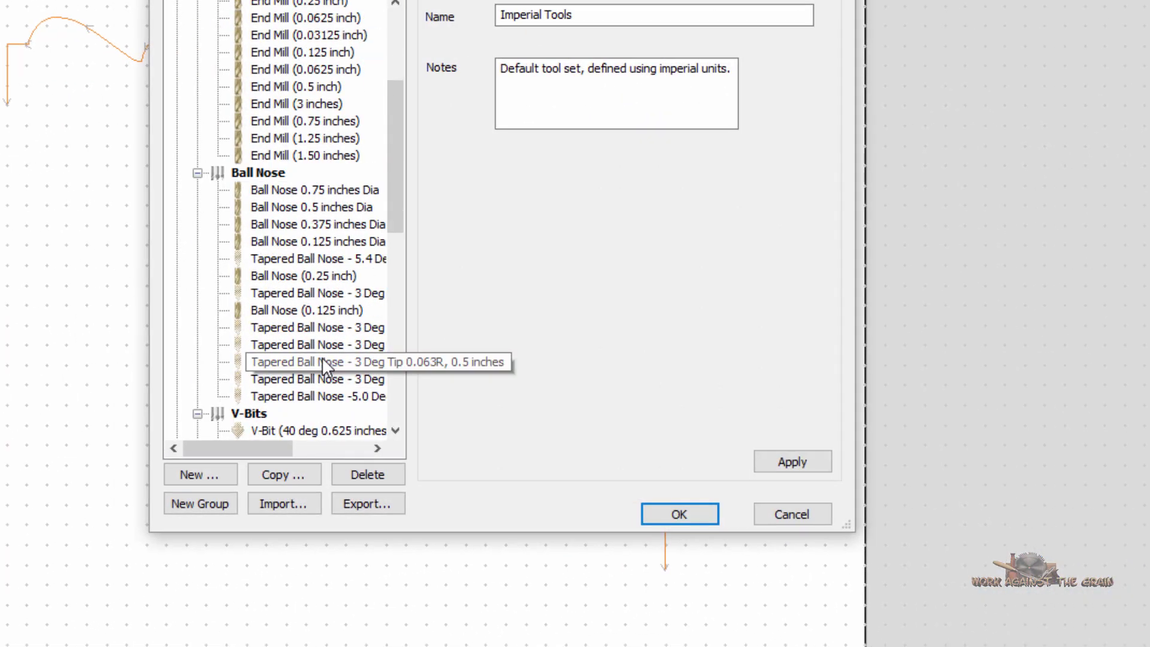
{"action": "scroll", "coordinate": [321, 357], "scroll_direction": "up", "scroll_amount": 4}
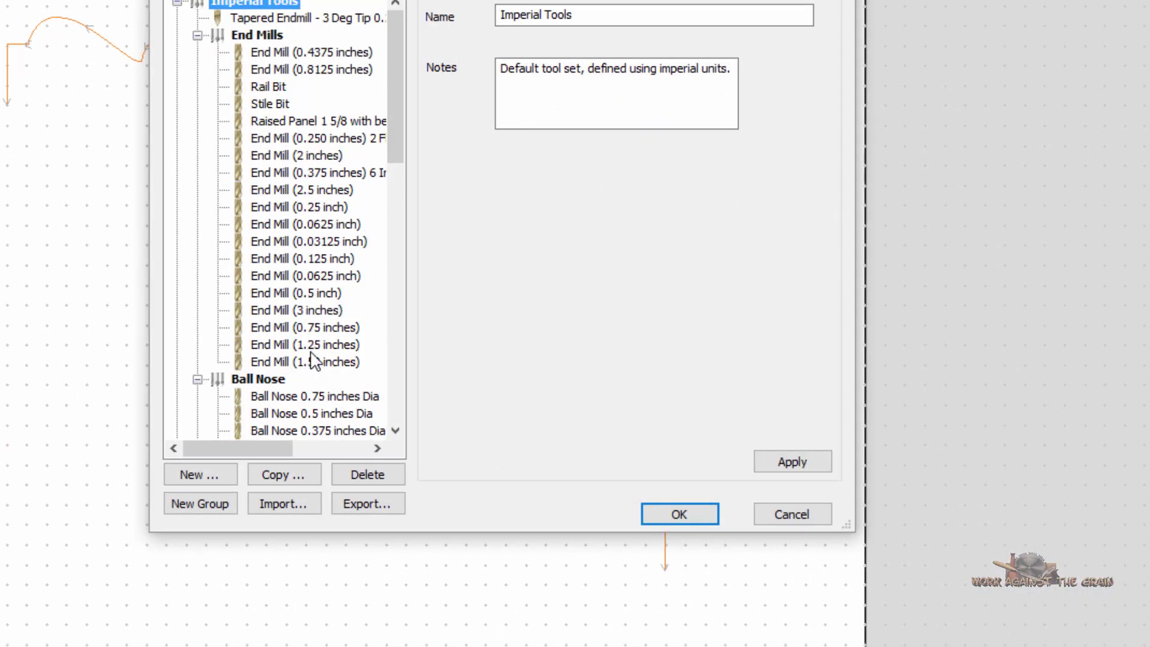
{"action": "left_click", "coordinate": [310, 293]}
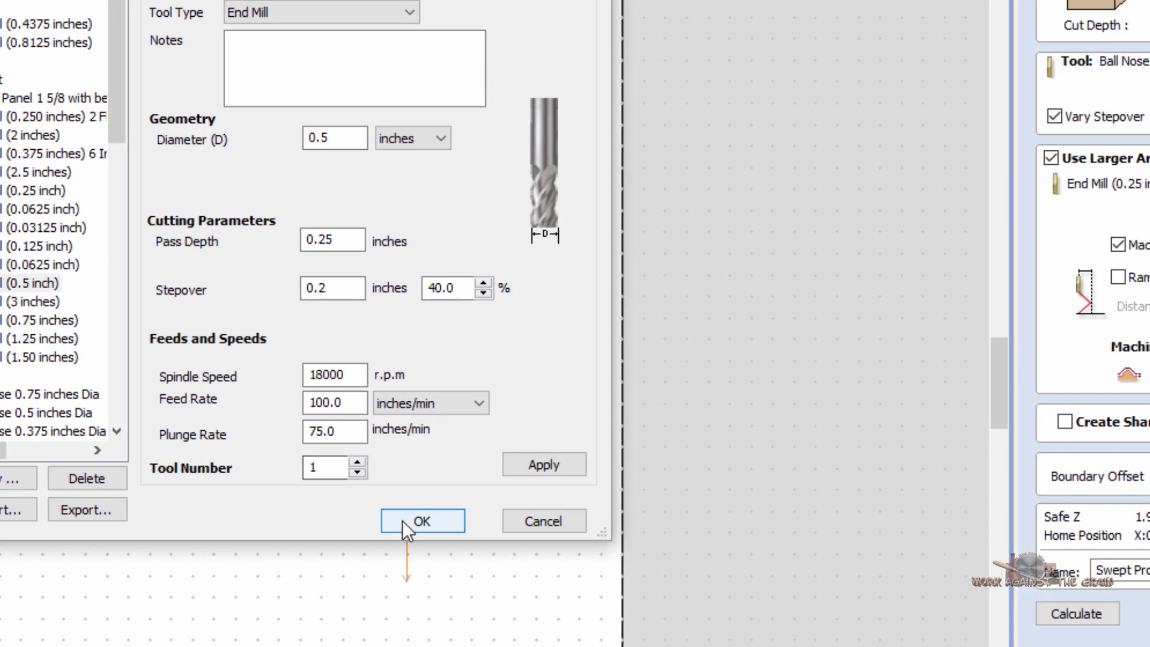
{"action": "left_click", "coordinate": [402, 521]}
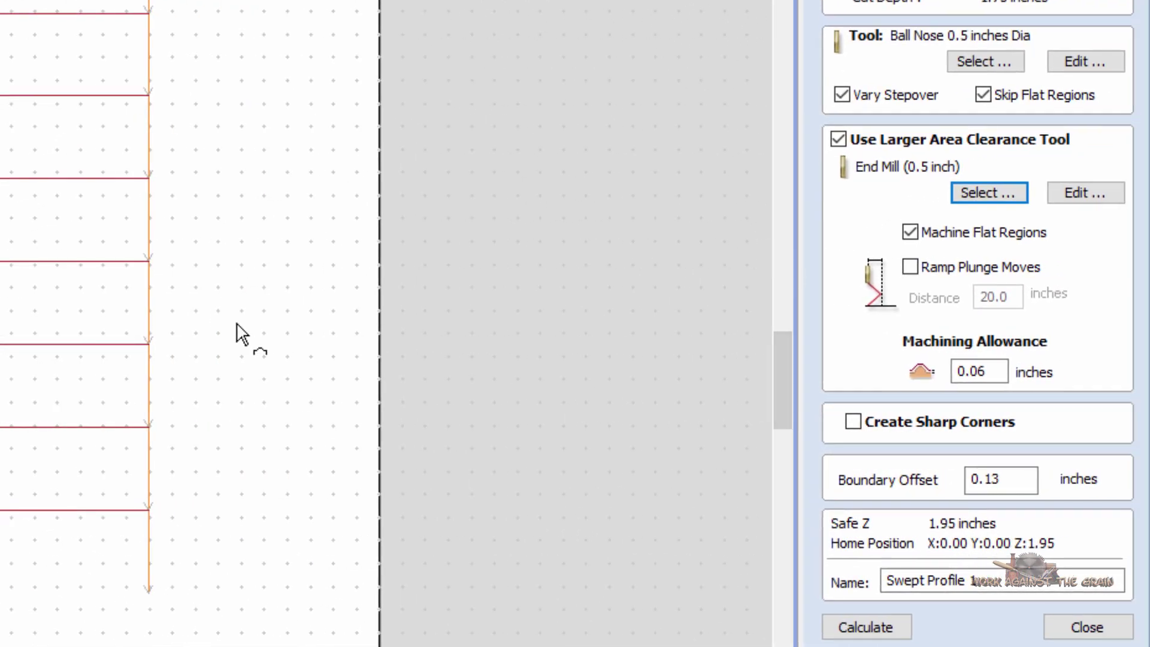
Calculate Swept Profile 1 and its [Clear] toolpath, then simulate all toolpaths in 3D
{"action": "left_click", "coordinate": [869, 627]}
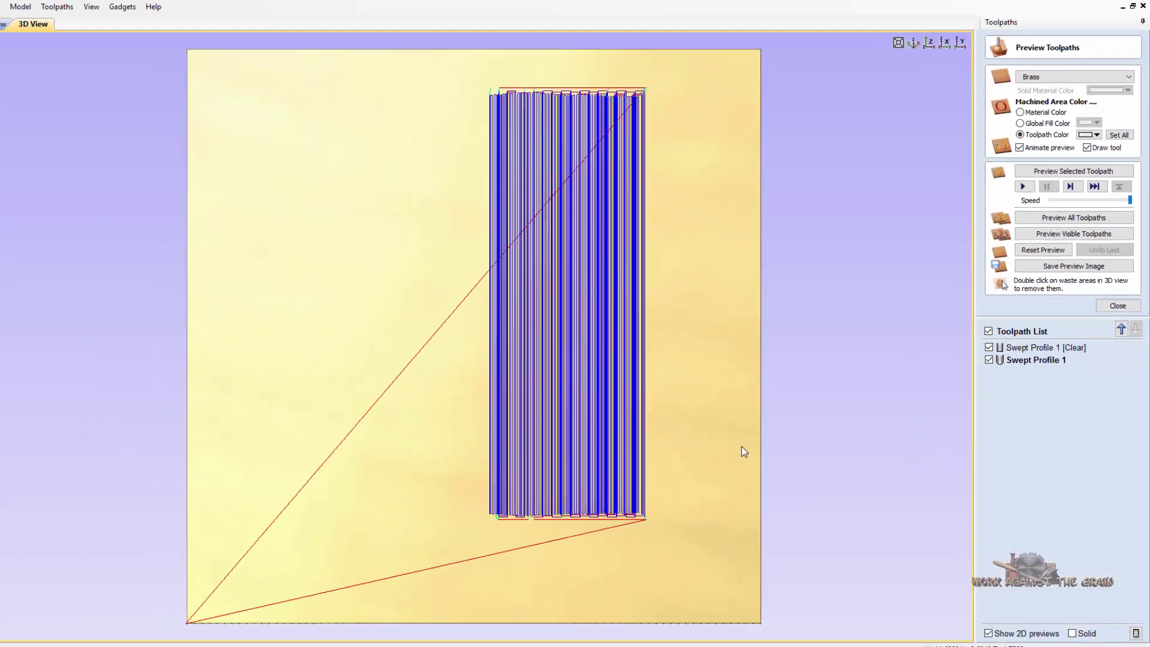
{"action": "left_click_drag", "start_coordinate": [741, 452], "coordinate": [647, 335]}
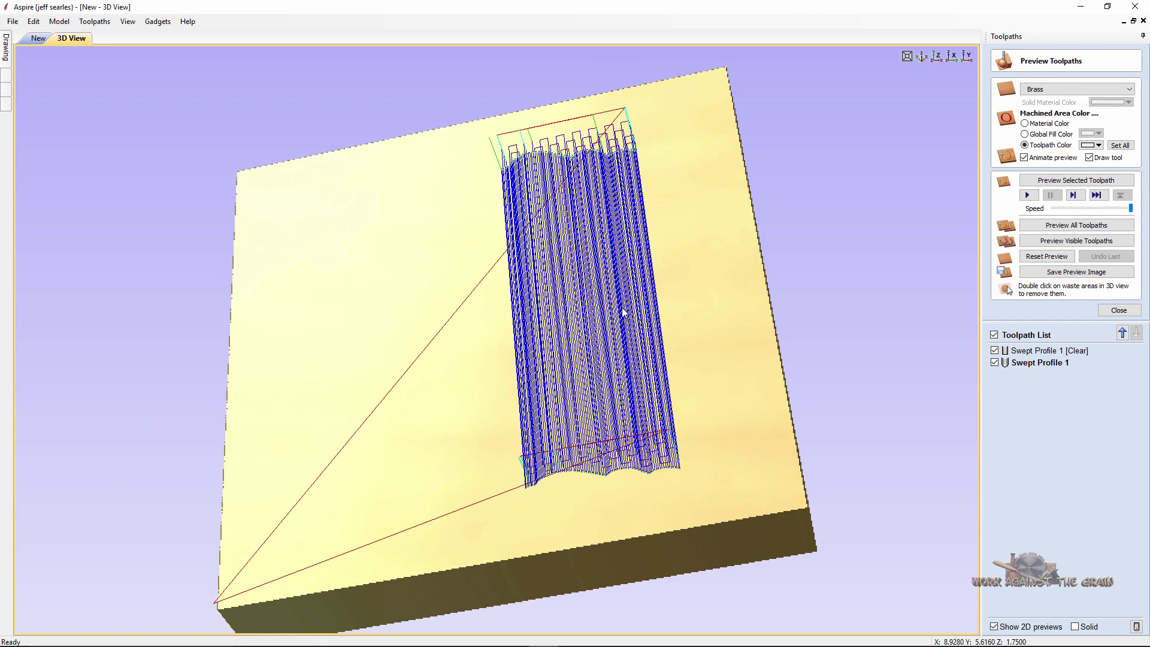
{"action": "left_click", "coordinate": [1044, 258]}
{"action": "left_click", "coordinate": [1049, 230]}
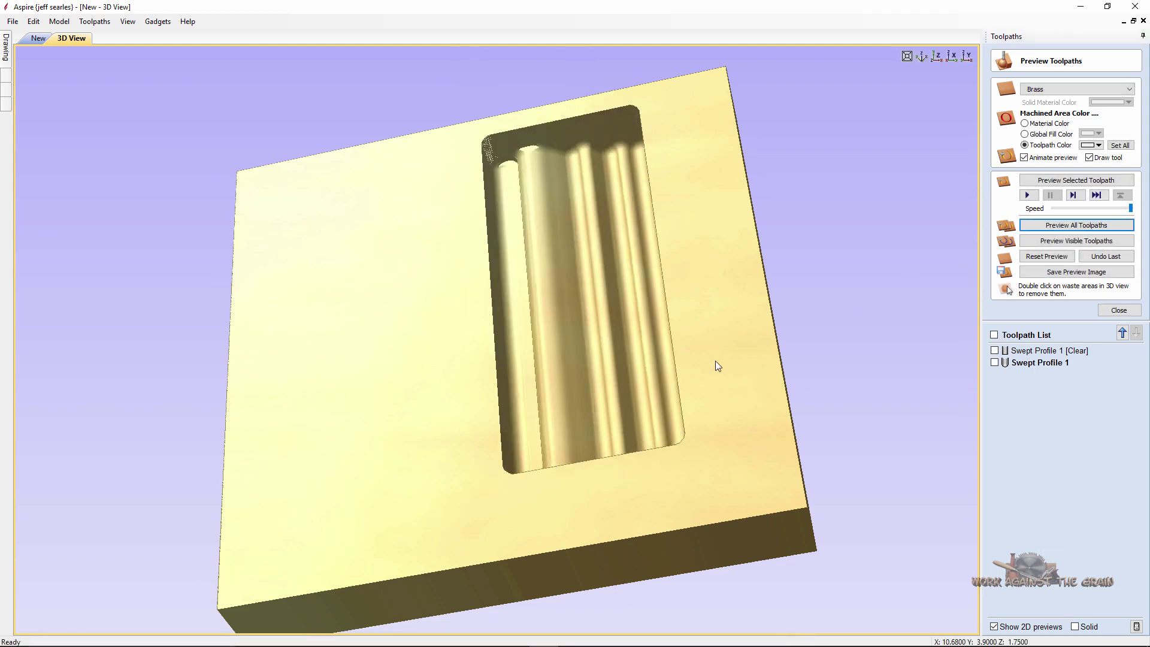
{"action": "left_click_drag", "start_coordinate": [724, 370], "coordinate": [757, 418]}
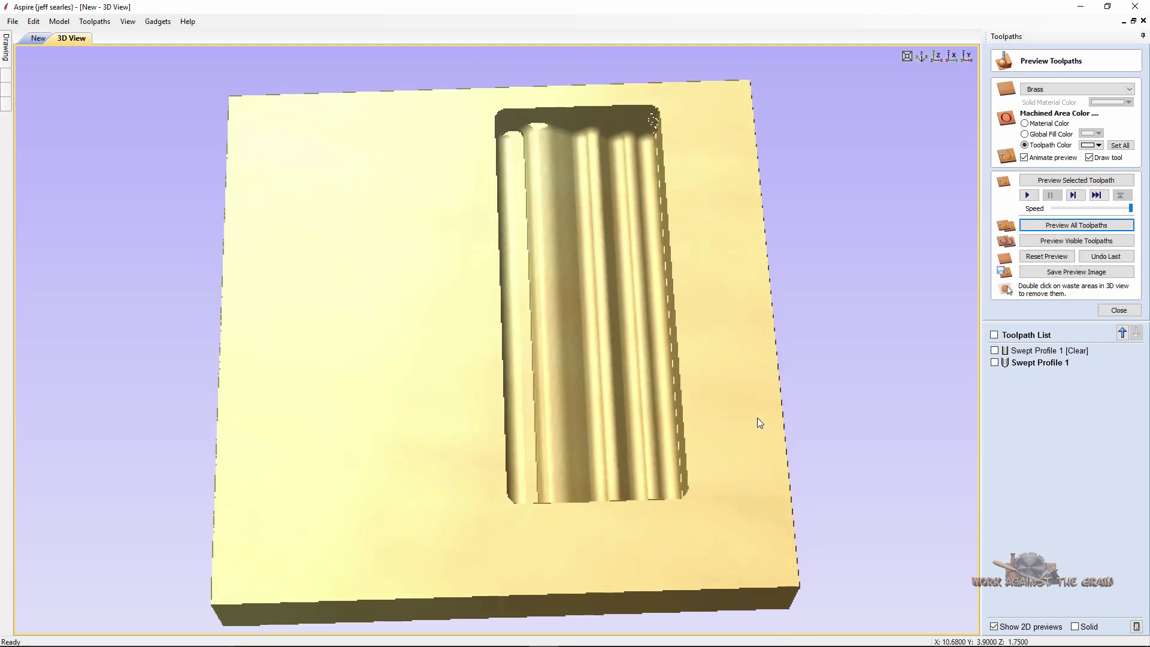
{"action": "left_click", "coordinate": [1114, 311]}
In the 2D view, move the wavy curve so its end meets the vertical line's top
{"action": "left_click", "coordinate": [1084, 225]}
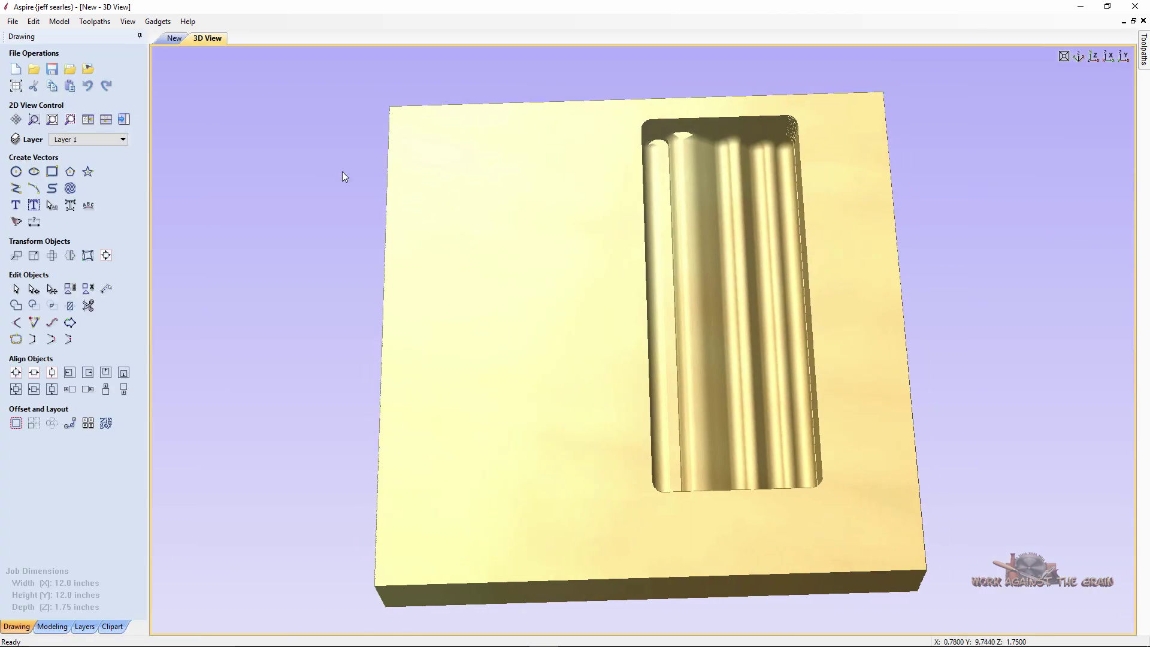
{"action": "left_click", "coordinate": [174, 38]}
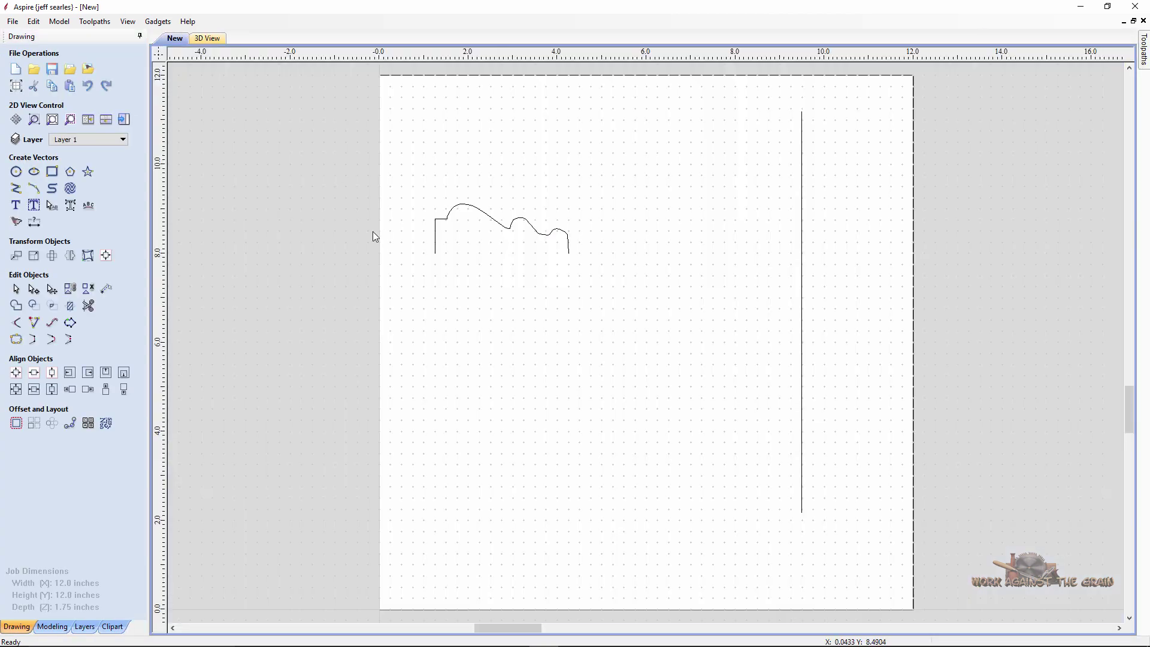
{"action": "left_click", "coordinate": [435, 243]}
{"action": "mouse_move", "coordinate": [436, 247]}
{"action": "left_mouse_down"}
{"action": "mouse_move", "coordinate": [511, 221]}
{"action": "mouse_move", "coordinate": [657, 121]}
{"action": "left_mouse_up"}
{"action": "left_click_drag", "start_coordinate": [791, 124], "coordinate": [802, 112]}
{"action": "left_click", "coordinate": [713, 226]}
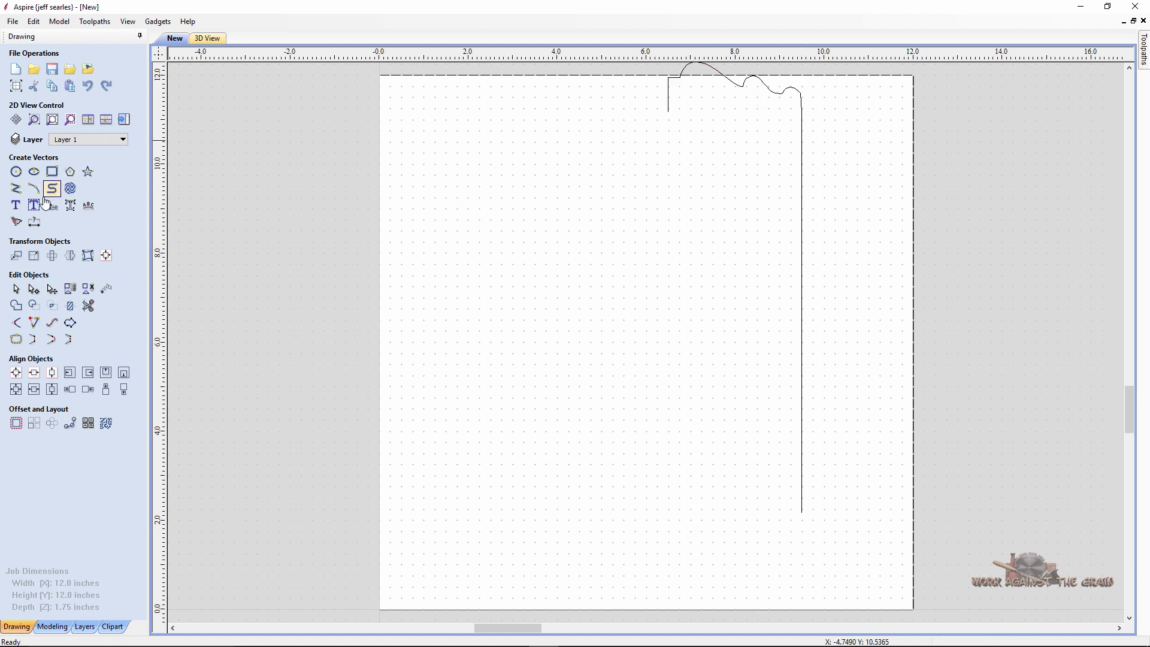
Measure the profile's width with a dimension (3.0), then delete the dimension
{"action": "left_click", "coordinate": [34, 222]}
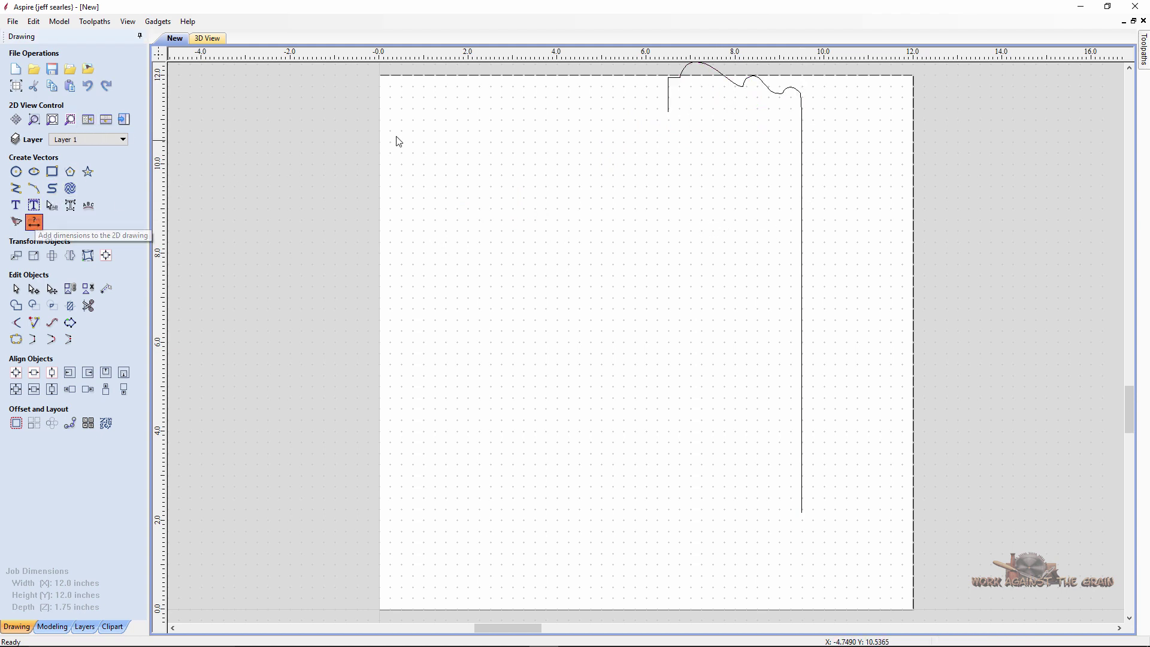
{"action": "left_click", "coordinate": [667, 112]}
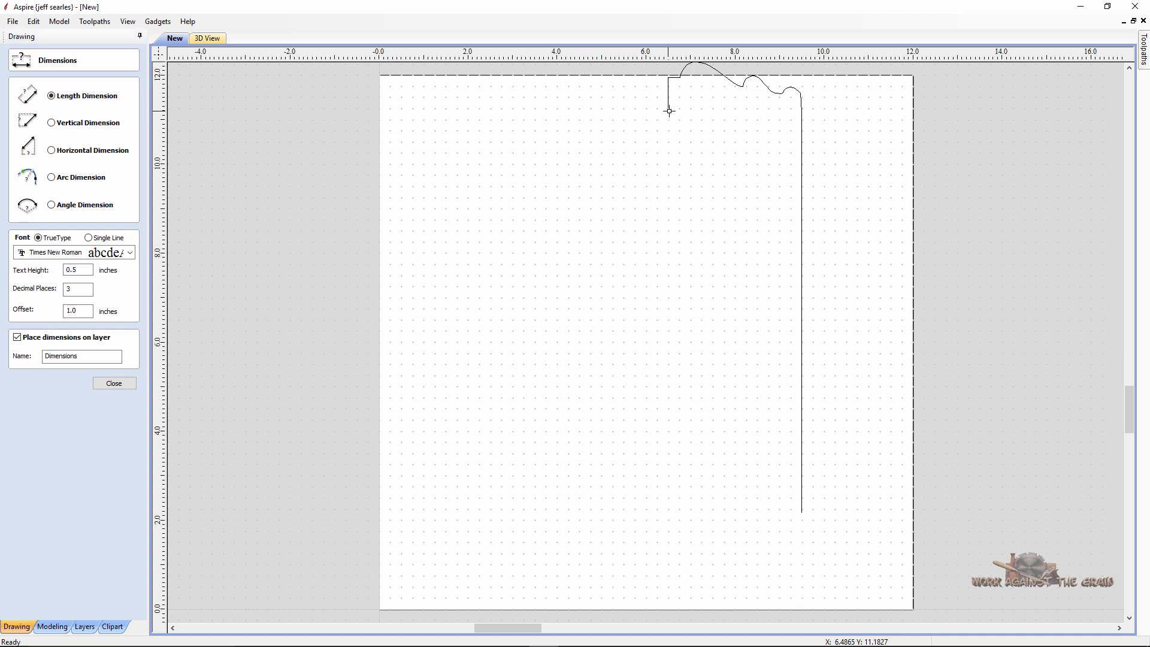
{"action": "left_click", "coordinate": [802, 112]}
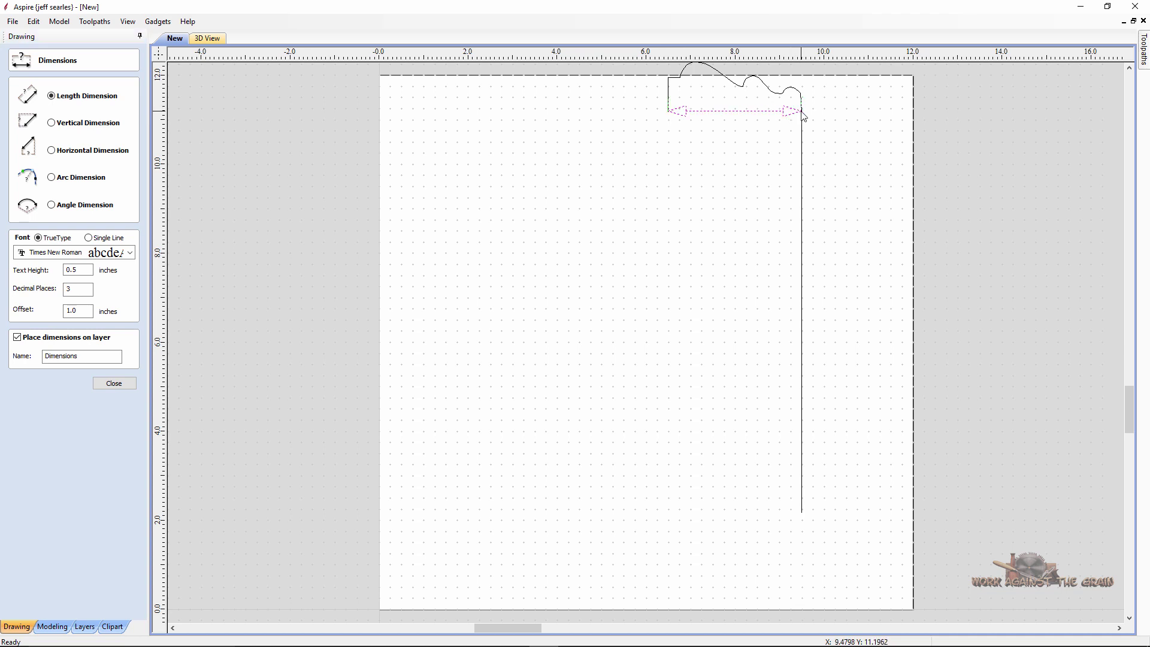
{"action": "left_click", "coordinate": [803, 144]}
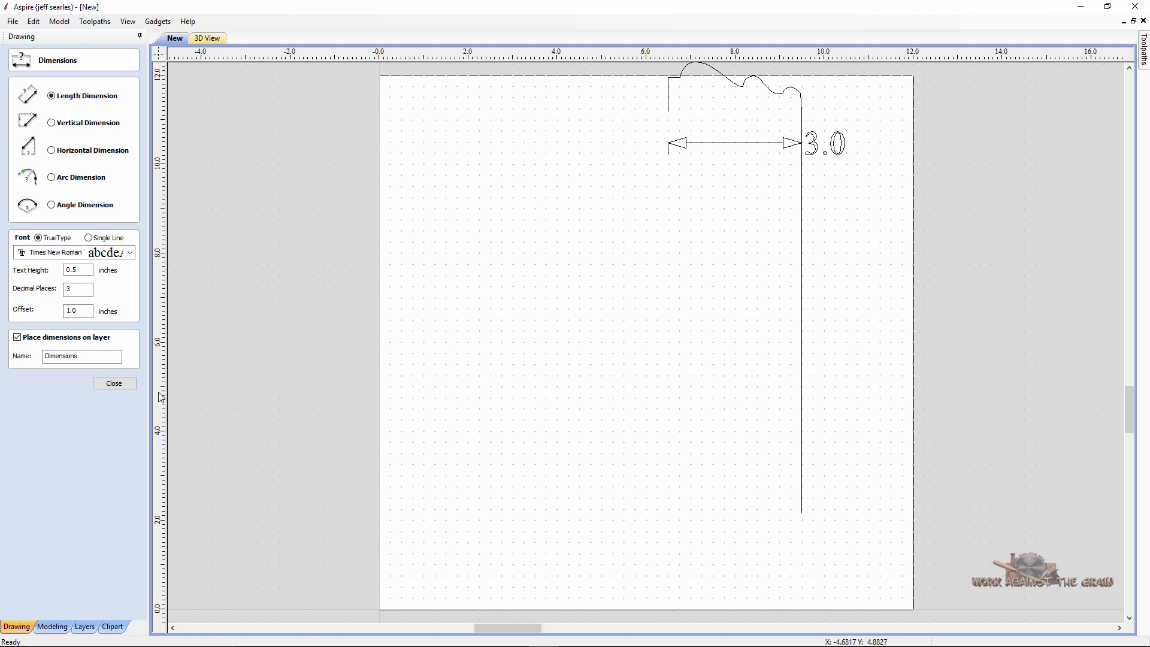
{"action": "left_click", "coordinate": [114, 383]}
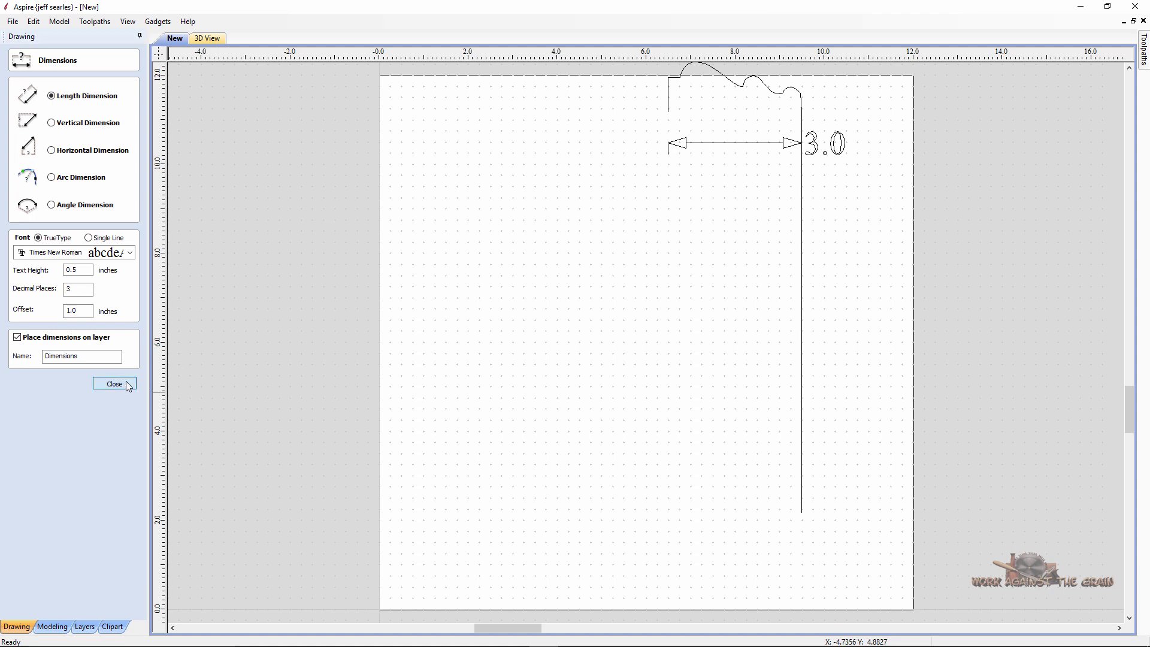
{"action": "left_click", "coordinate": [809, 155]}
{"action": "key", "text": "Delete"}
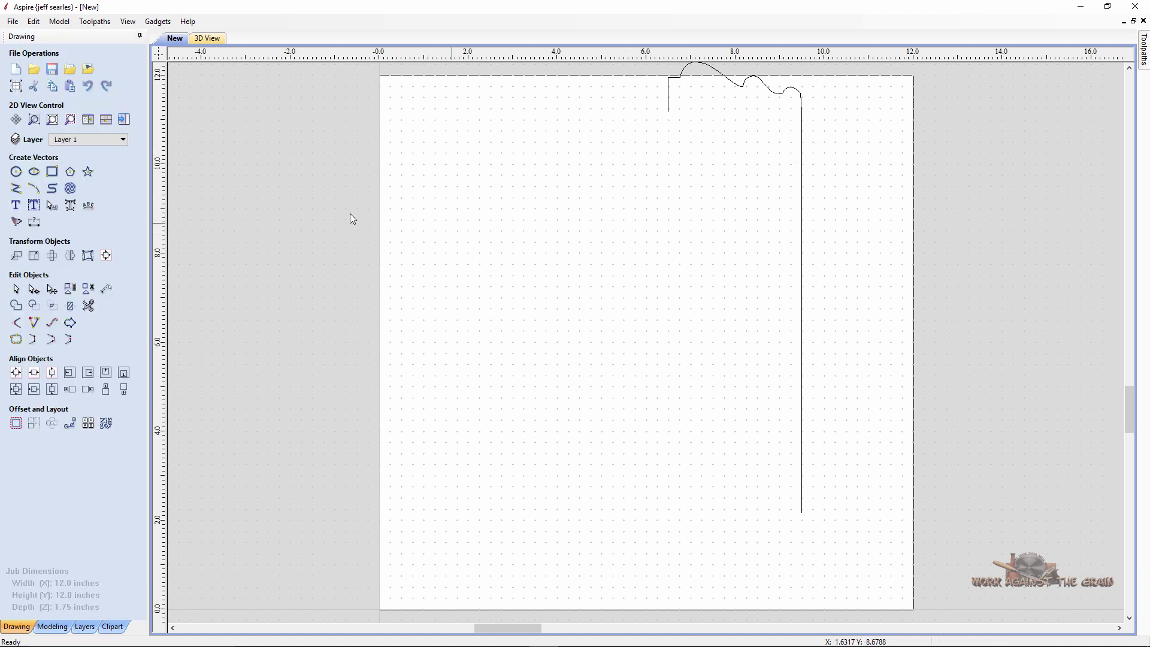
Draw a 3 x 9 inch rectangle anchored top-right at the profile's right corner
{"action": "left_click", "coordinate": [52, 173]}
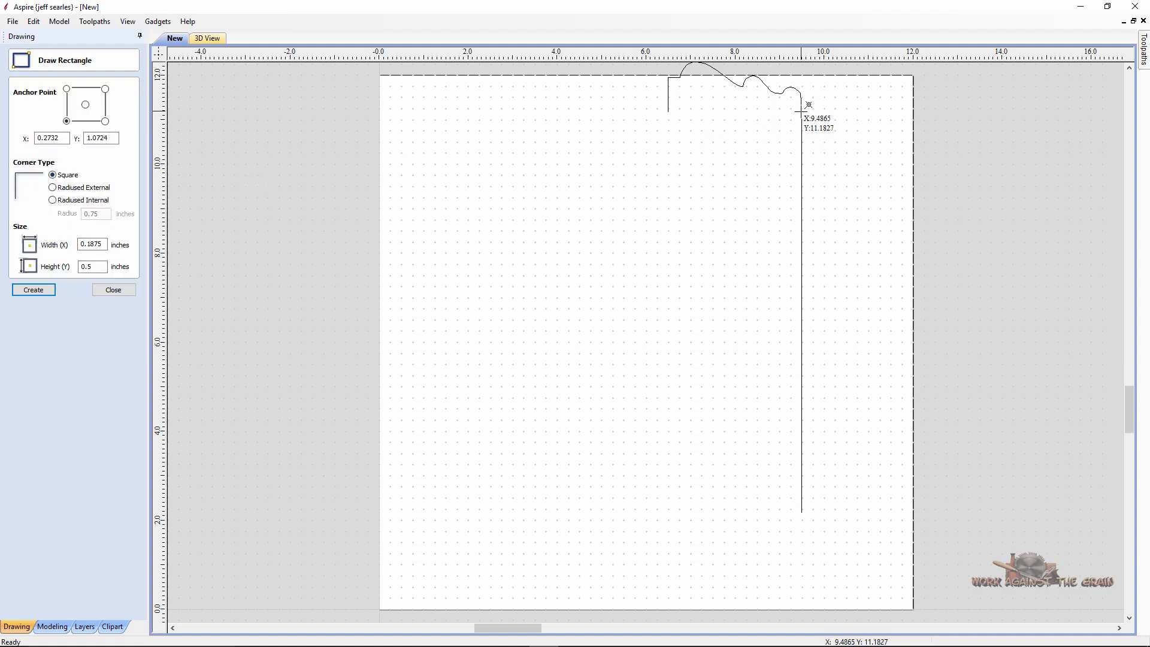
{"action": "mouse_move", "coordinate": [802, 110]}
{"action": "left_mouse_down"}
{"action": "mouse_move", "coordinate": [552, 380]}
{"action": "mouse_move", "coordinate": [642, 515]}
{"action": "mouse_move", "coordinate": [691, 509]}
{"action": "left_mouse_up"}
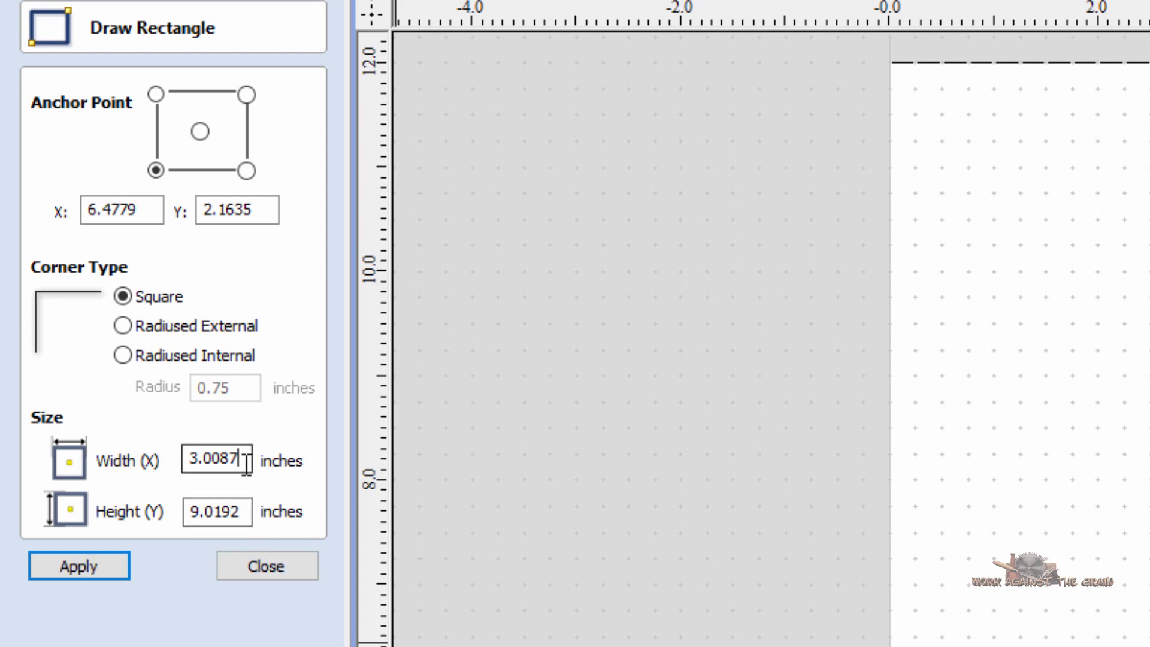
{"action": "left_click_drag", "start_coordinate": [247, 458], "coordinate": [99, 441]}
{"action": "left_click", "coordinate": [247, 95]}
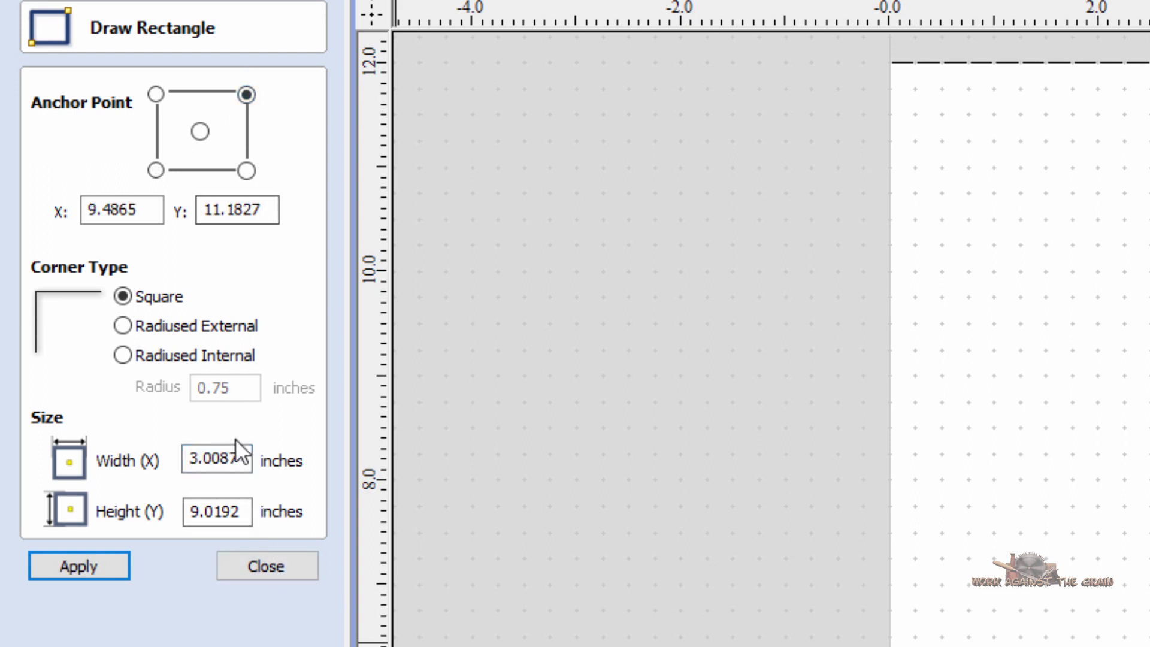
{"action": "left_click", "coordinate": [243, 457]}
{"action": "left_click_drag", "start_coordinate": [243, 457], "coordinate": [145, 468]}
{"action": "type", "text": "3"}
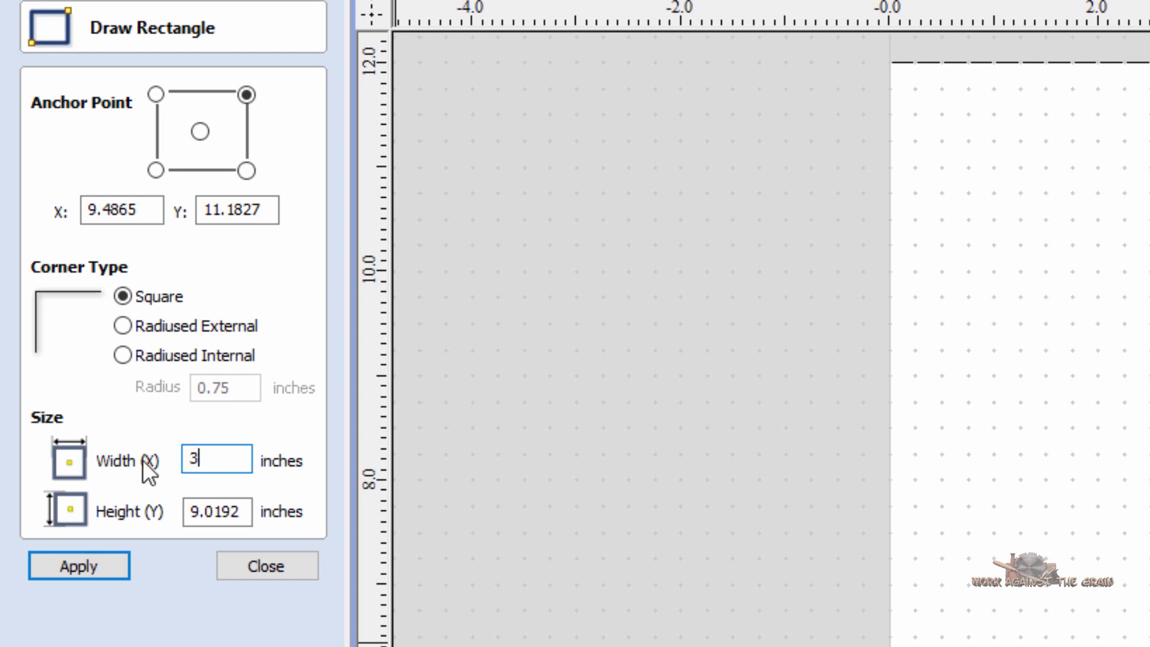
{"action": "left_click", "coordinate": [236, 509]}
{"action": "left_click_drag", "start_coordinate": [236, 510], "coordinate": [1, 434]}
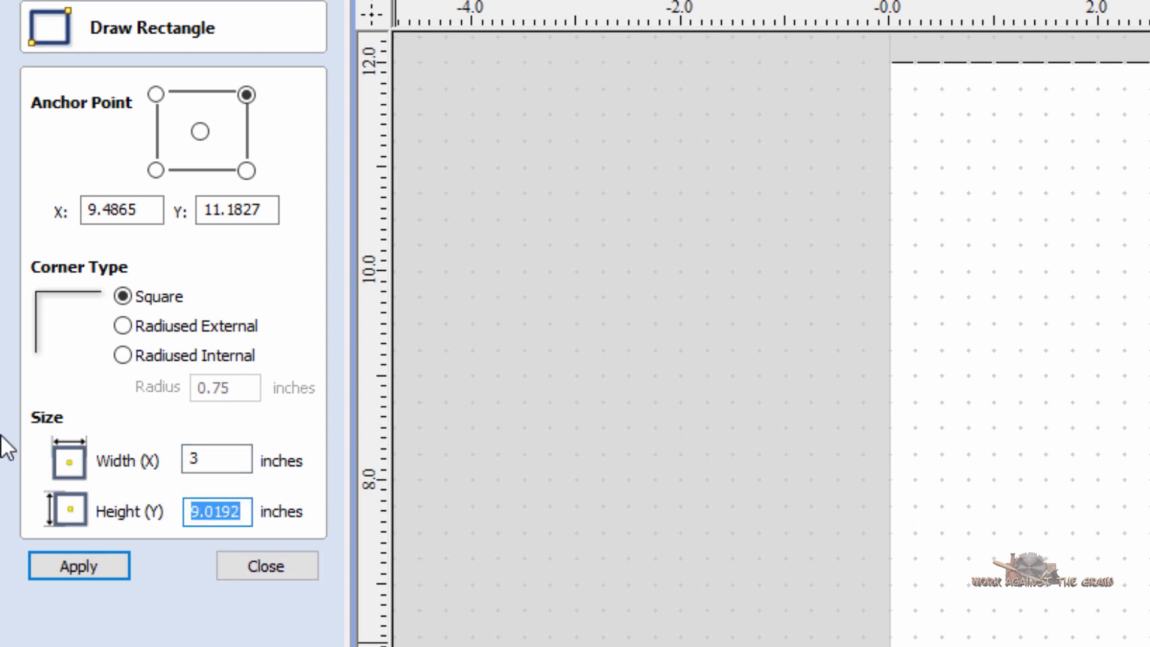
{"action": "type", "text": "9"}
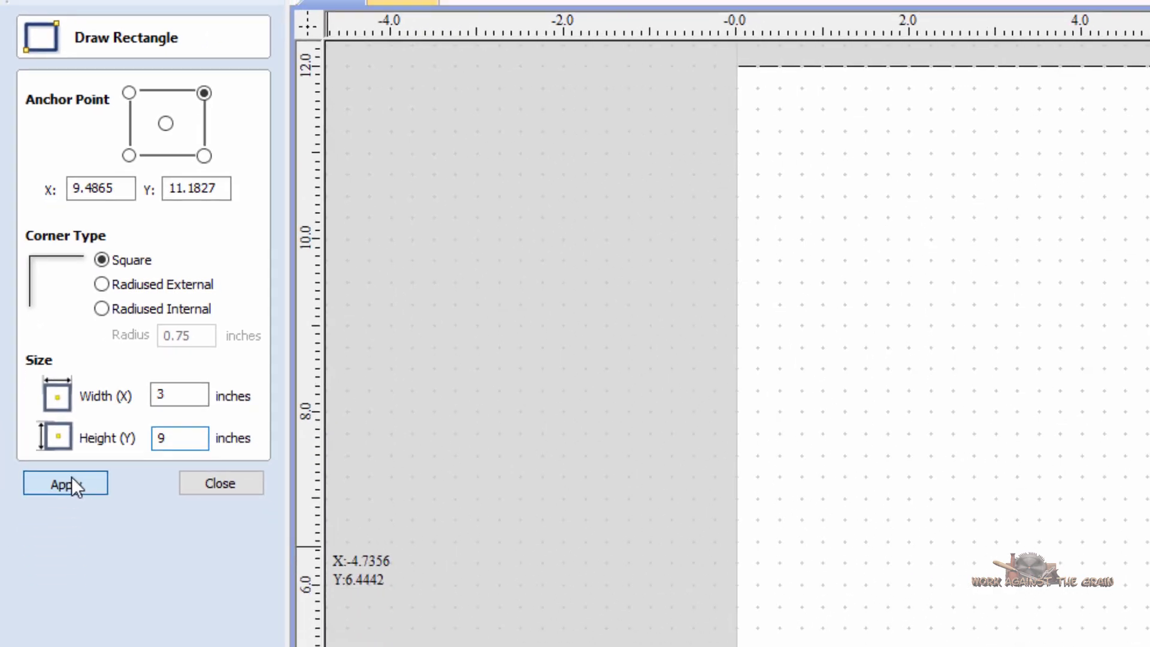
{"action": "left_click", "coordinate": [67, 483]}
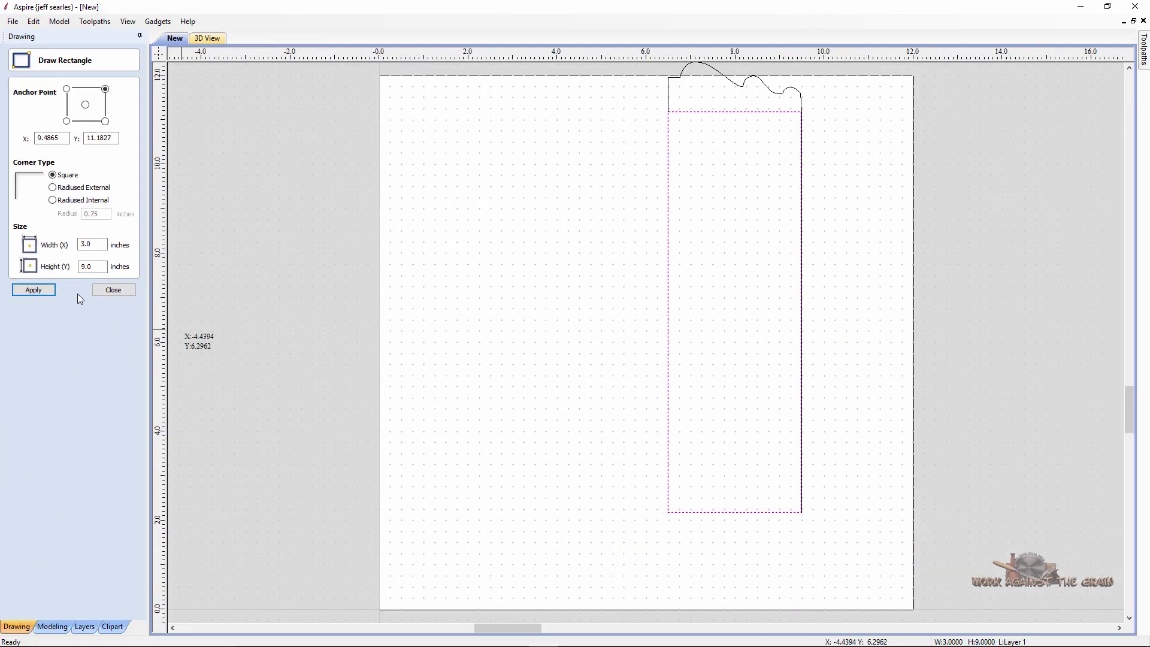
{"action": "left_click", "coordinate": [133, 291]}
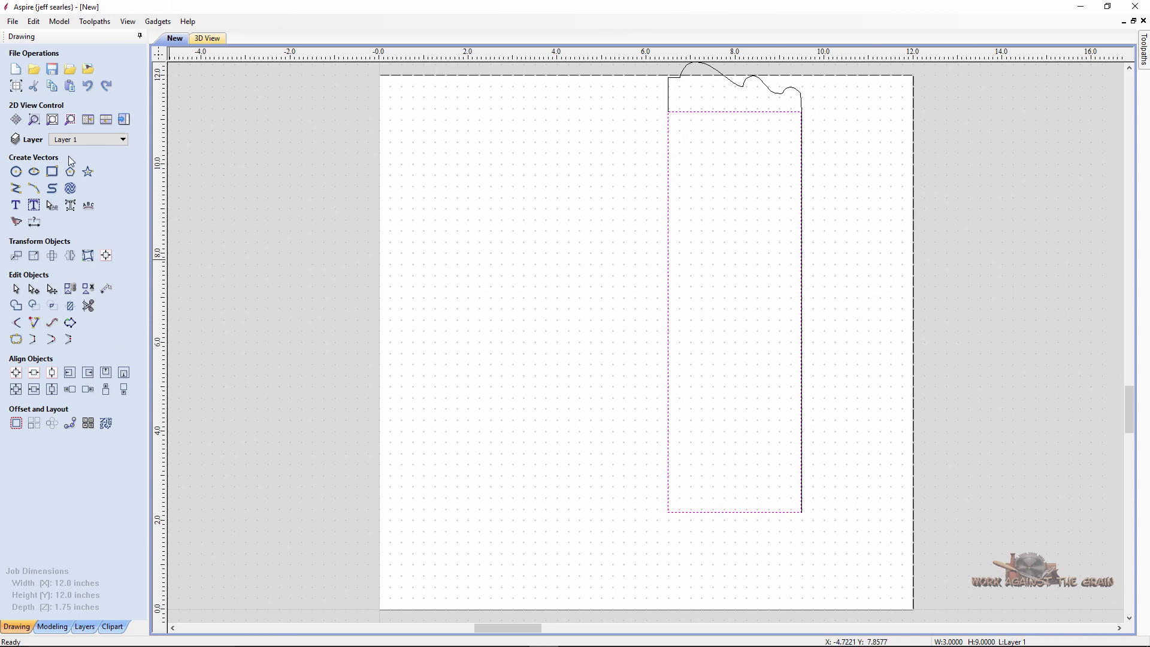
Calculate a 1.75-inch-deep Profile 1 around the rectangle and preview all visible toolpaths
{"action": "left_click", "coordinate": [123, 119]}
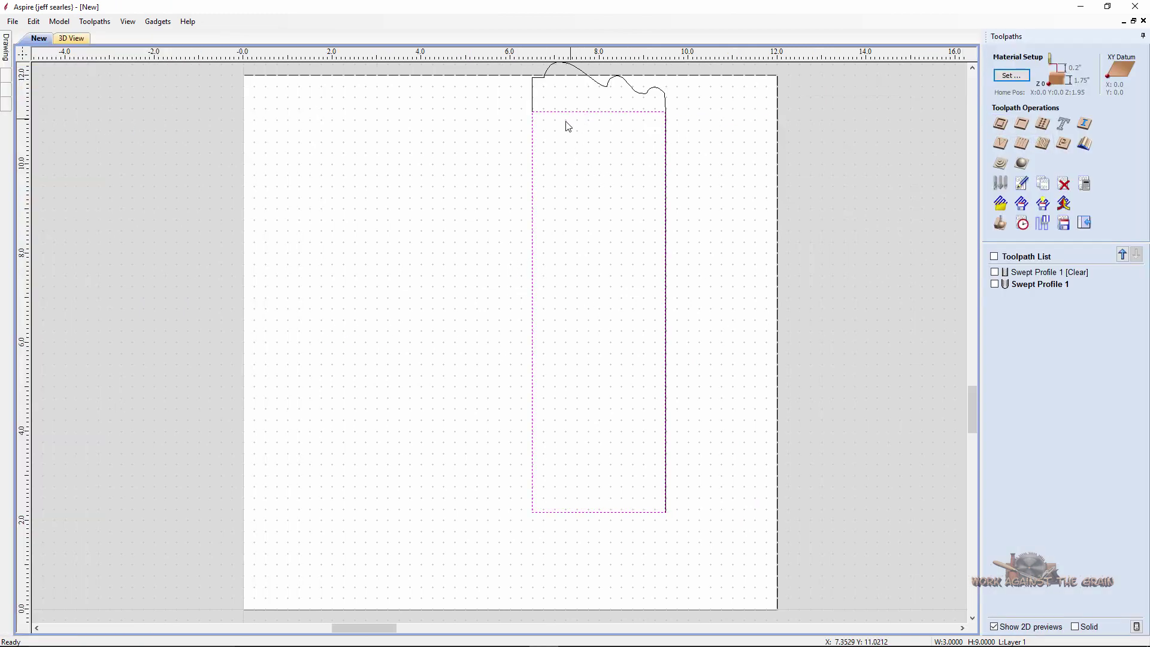
{"action": "left_click", "coordinate": [999, 124]}
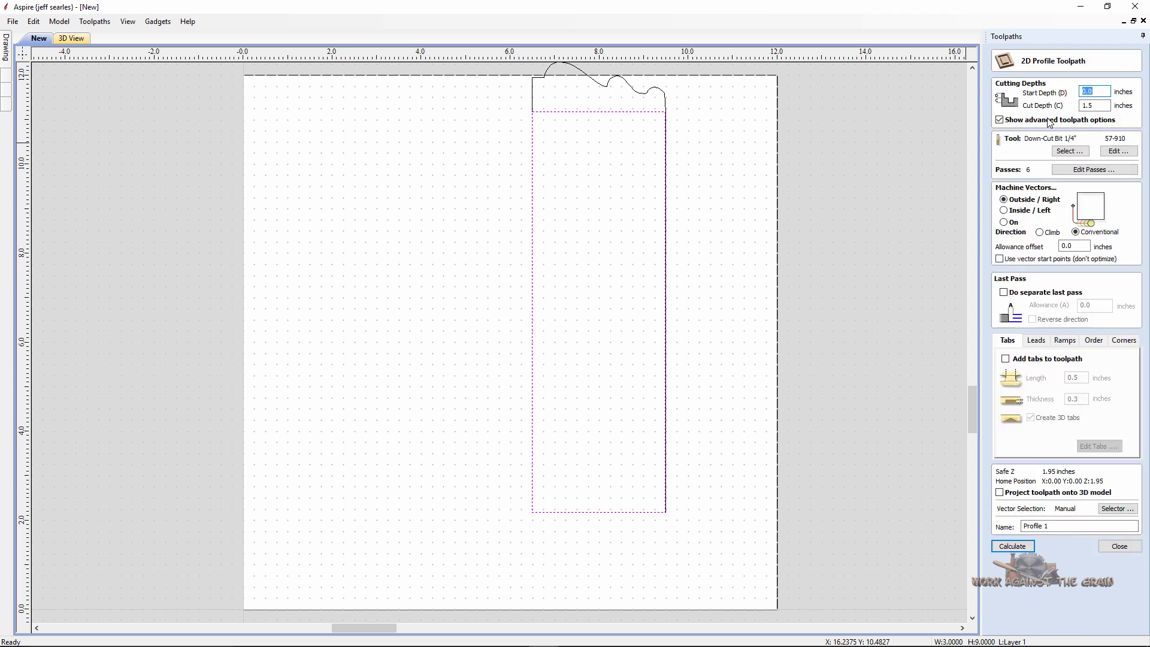
{"action": "double_click", "coordinate": [1102, 105]}
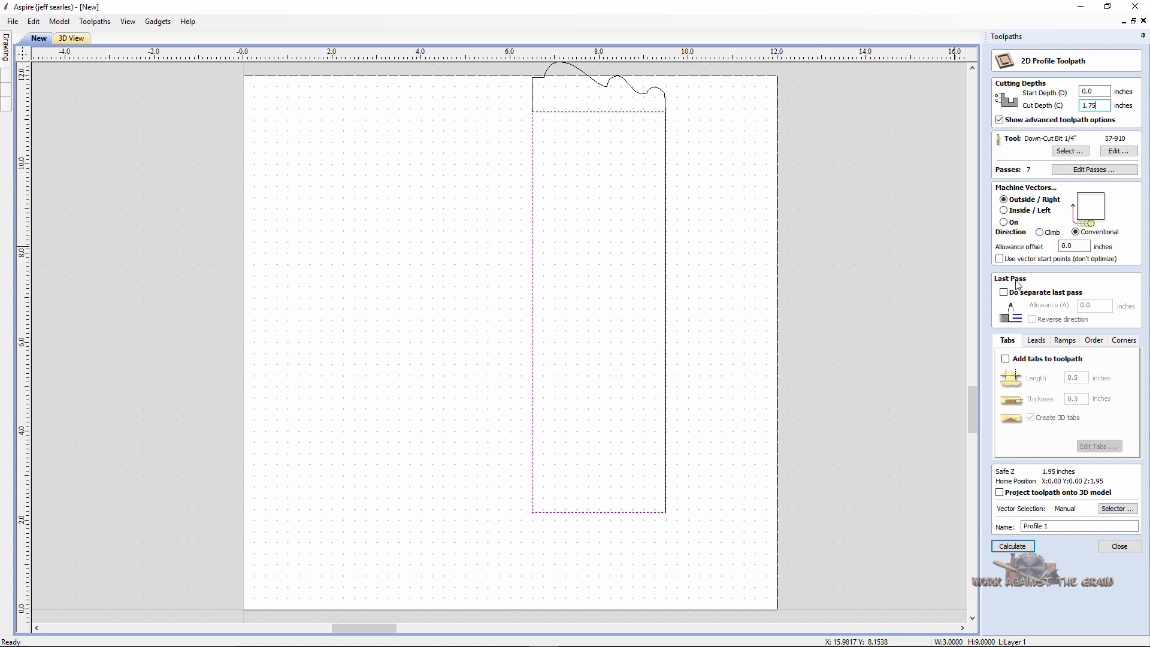
{"action": "left_click", "coordinate": [1015, 546]}
{"action": "left_click", "coordinate": [1023, 241]}
Remove the waste block from the 3D preview and orbit to inspect the wavy moulding profile
{"action": "double_click", "coordinate": [723, 314]}
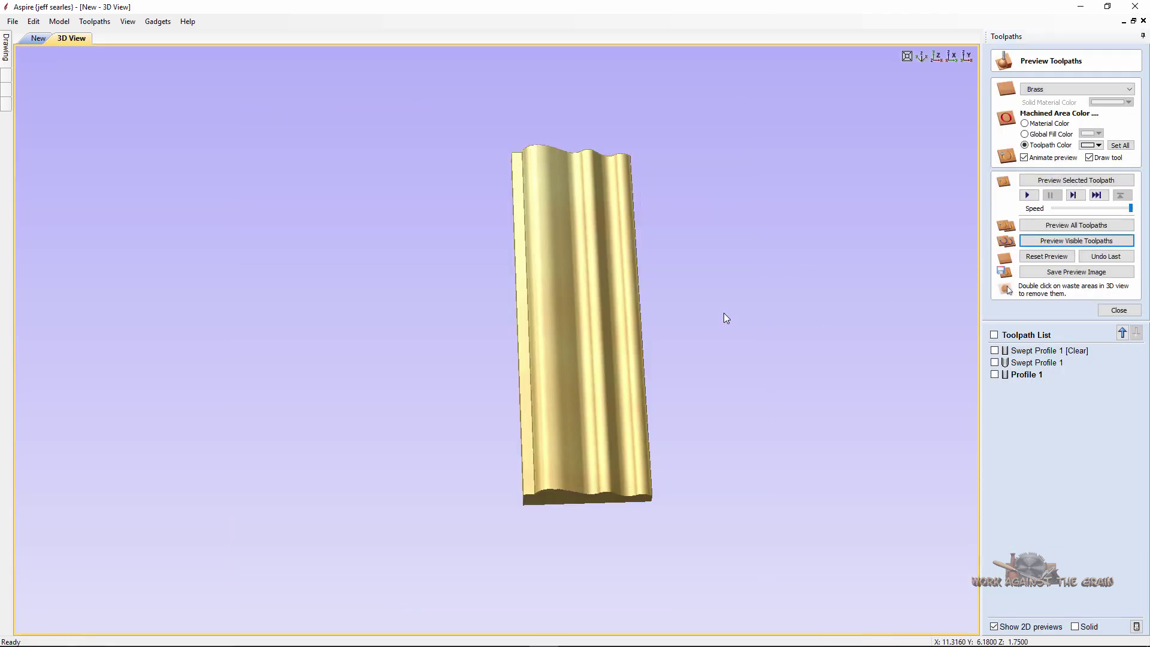
{"action": "left_click_drag", "start_coordinate": [537, 513], "coordinate": [441, 321]}
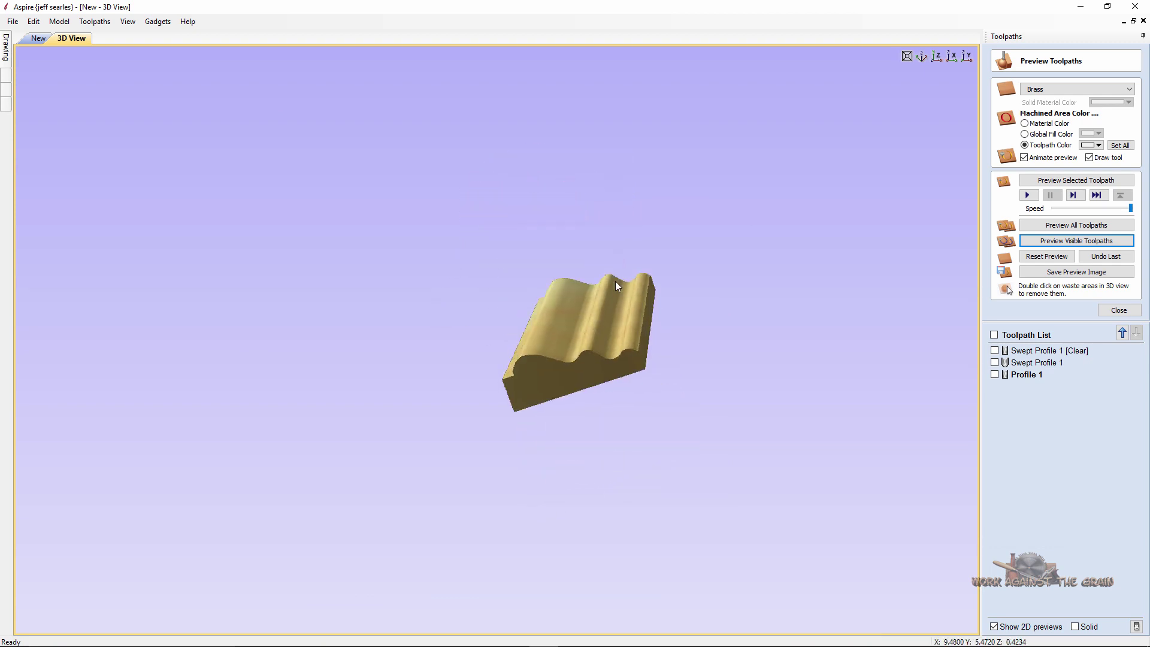
{"action": "left_click_drag", "start_coordinate": [608, 273], "coordinate": [680, 470]}
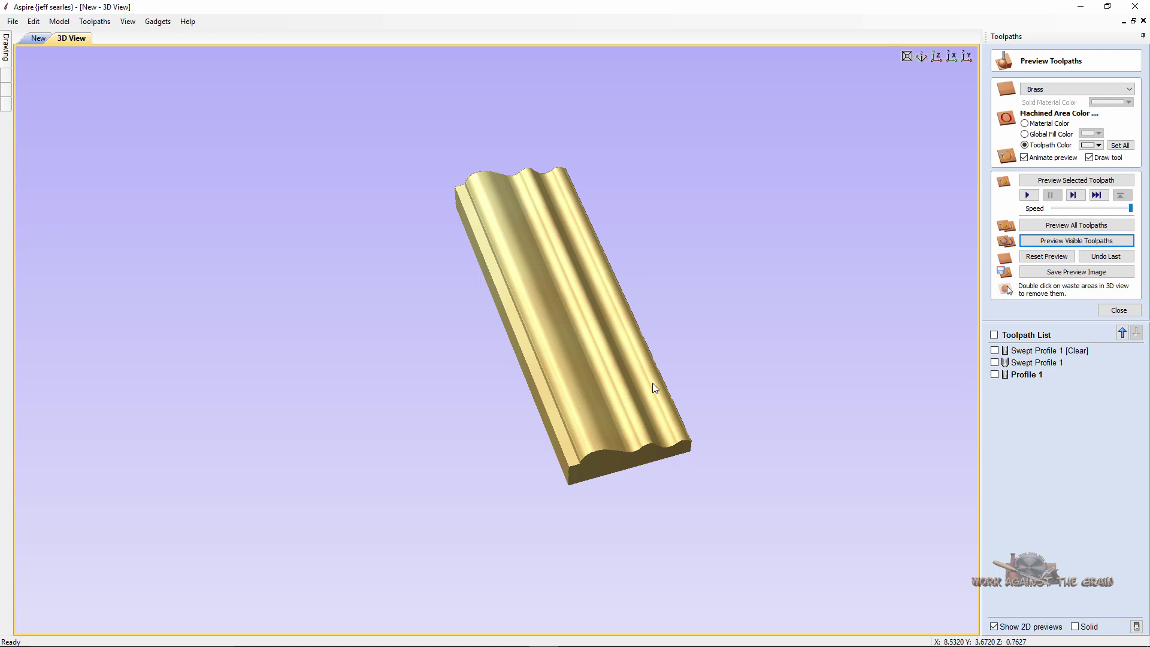
{"action": "left_click_drag", "start_coordinate": [558, 278], "coordinate": [539, 360]}
{"action": "left_click_drag", "start_coordinate": [564, 462], "coordinate": [498, 355]}
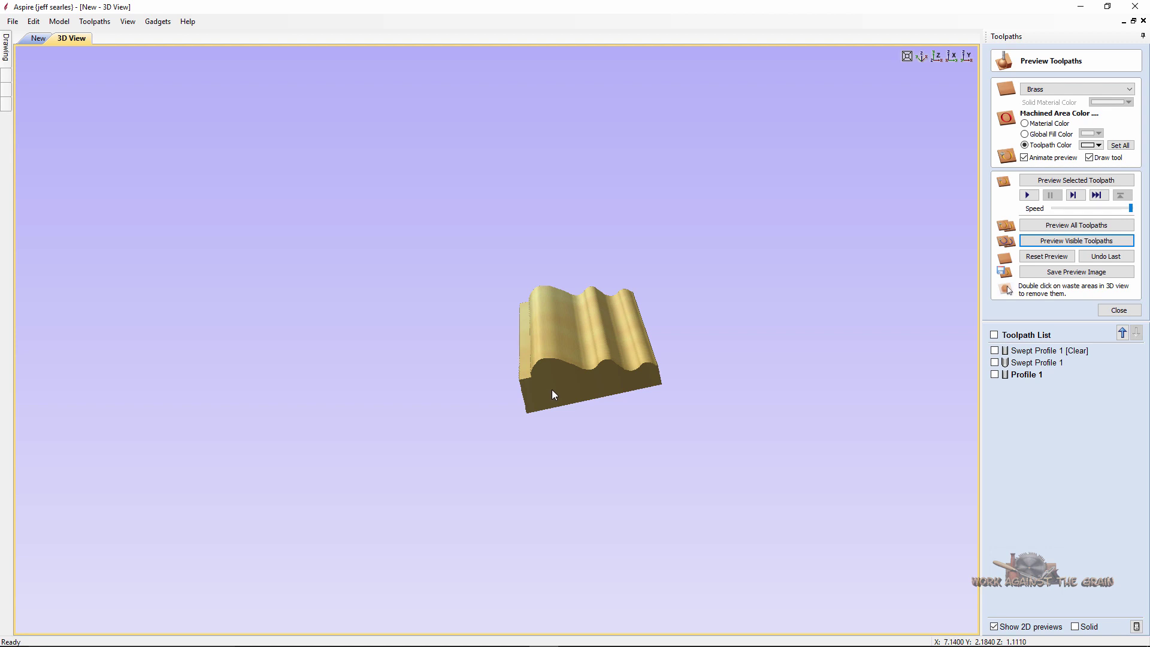
{"action": "left_click_drag", "start_coordinate": [569, 385], "coordinate": [521, 392]}
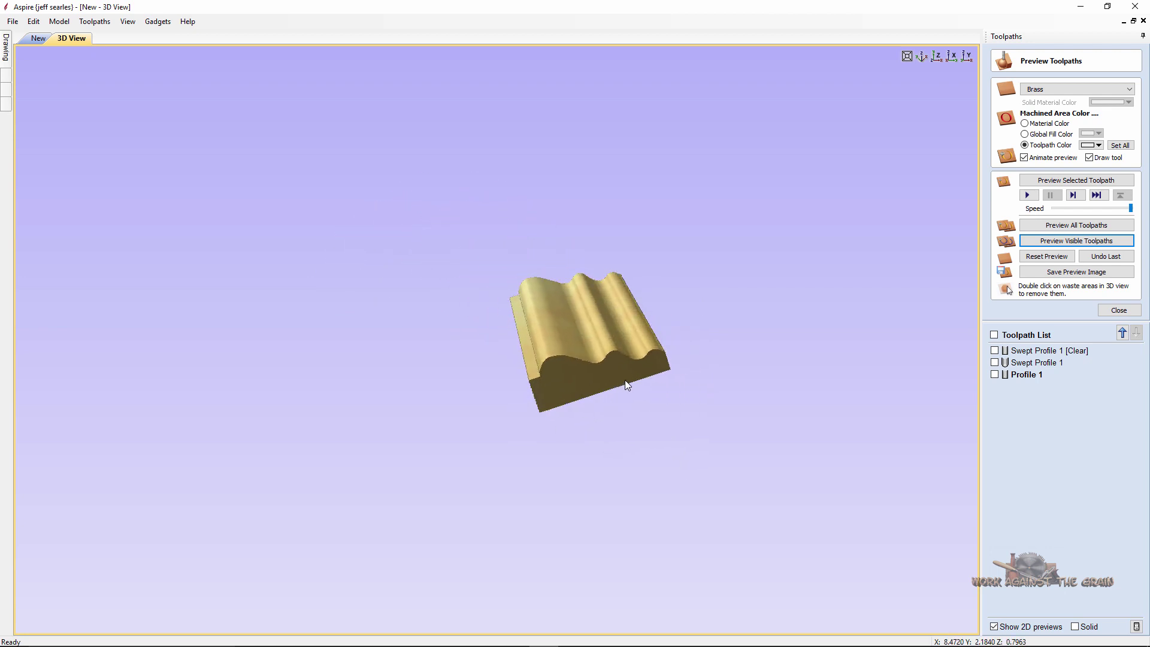
{"action": "mouse_move", "coordinate": [615, 375]}
{"action": "left_mouse_down"}
{"action": "mouse_move", "coordinate": [552, 322]}
{"action": "mouse_move", "coordinate": [603, 379]}
{"action": "left_mouse_up"}
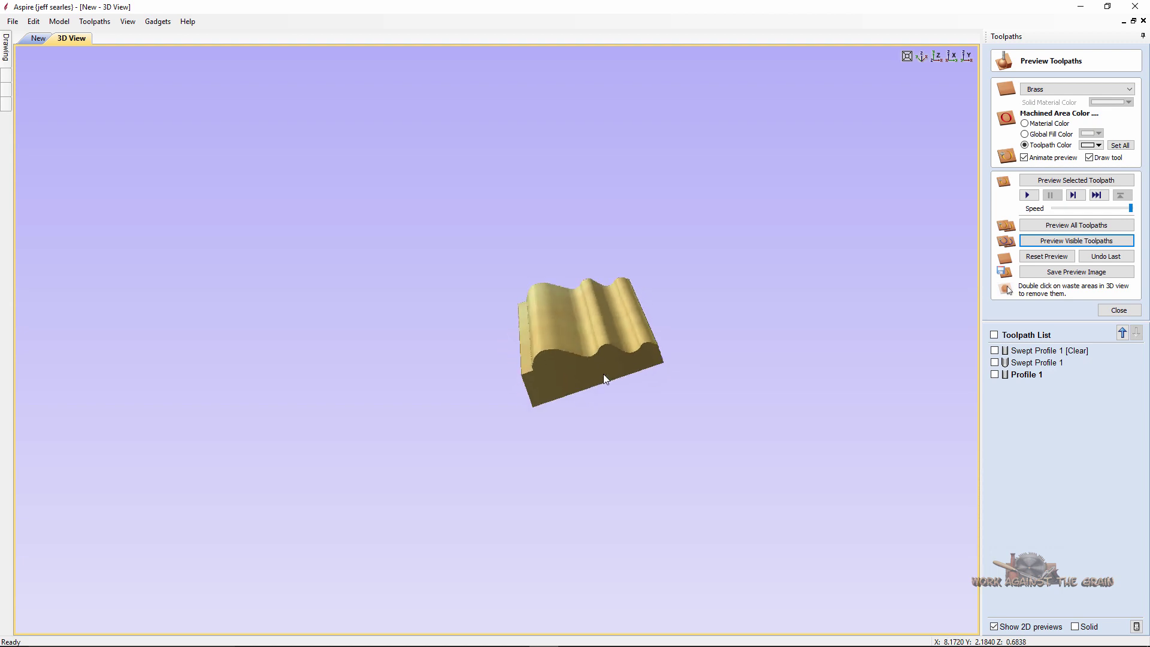